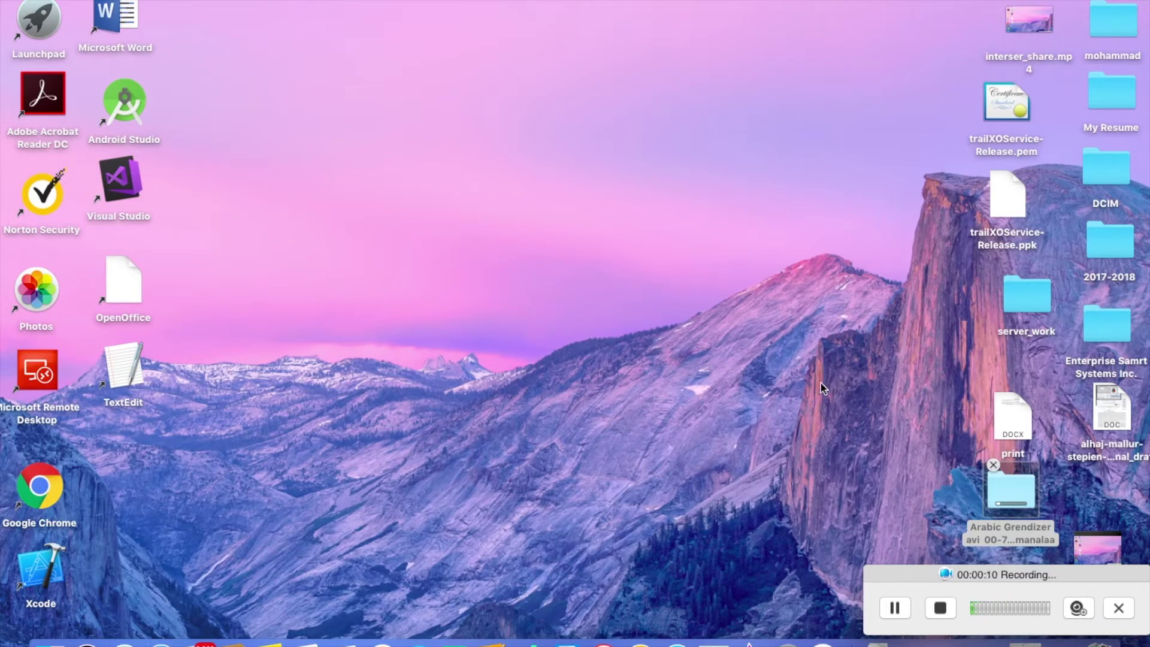
Open Safari in full screen and go to the AWS website
left_click(161, 643)
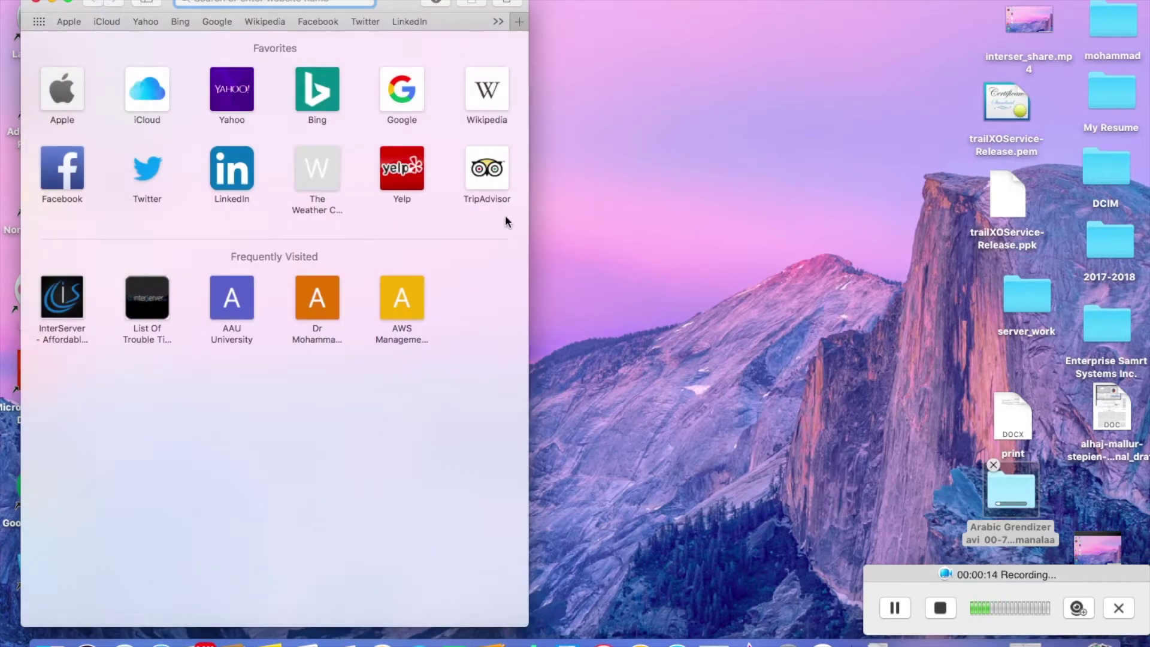
left_click(68, 2)
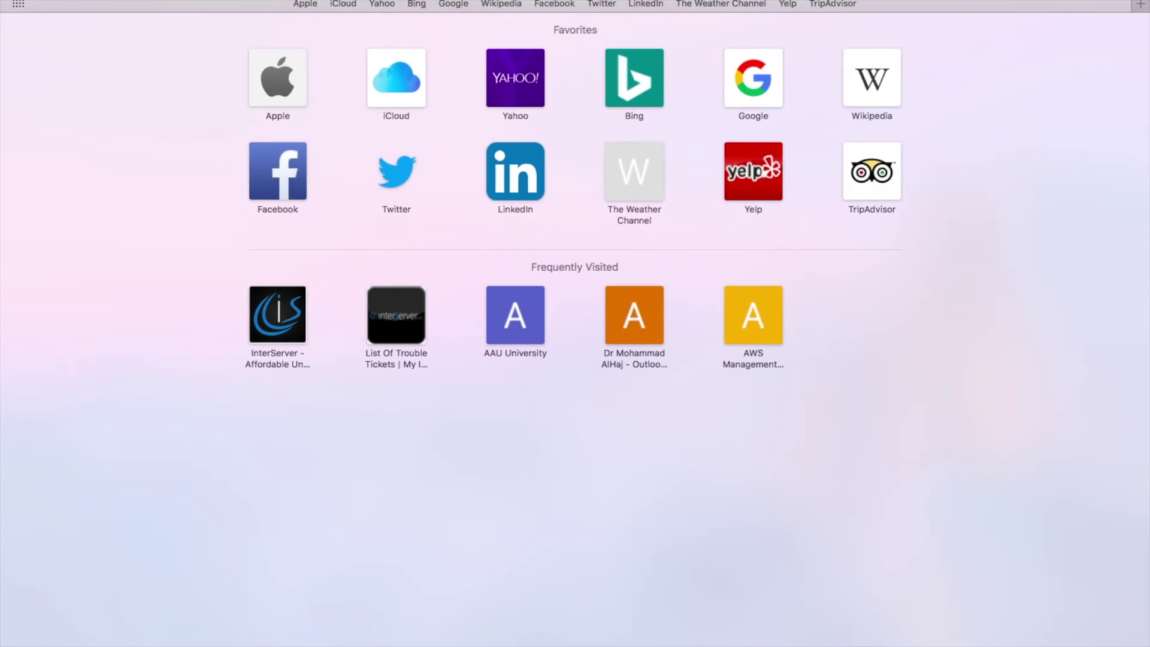
type("aw")
key("Return")
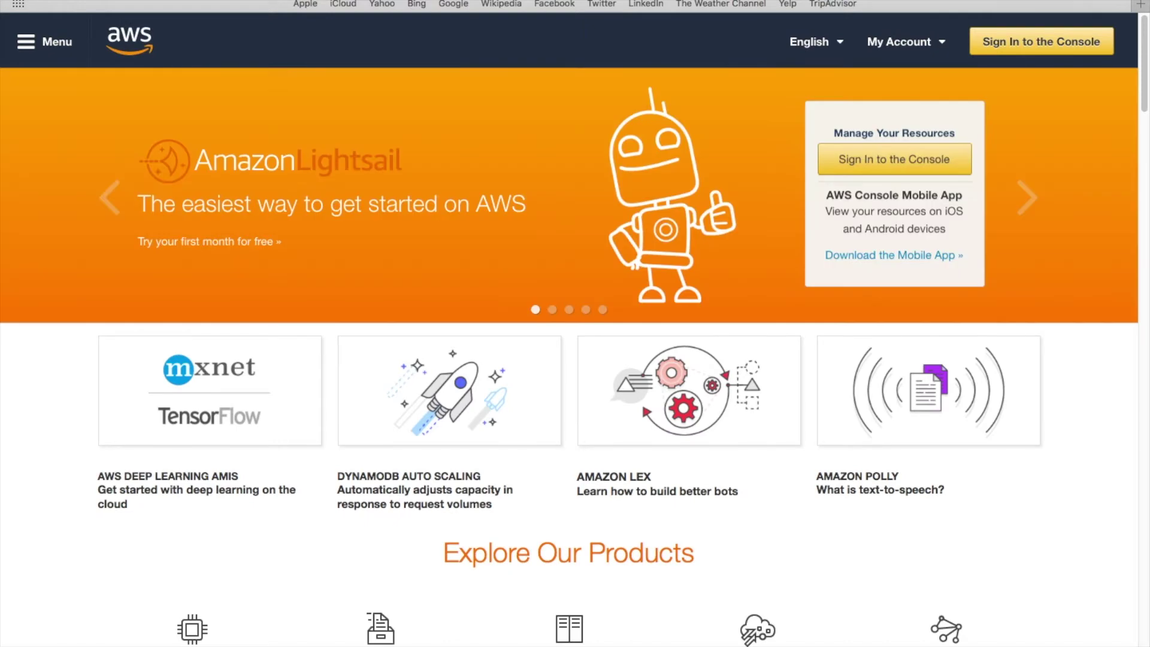
Sign in to the AWS console and open the EC2 list of running instances
left_click(846, 160)
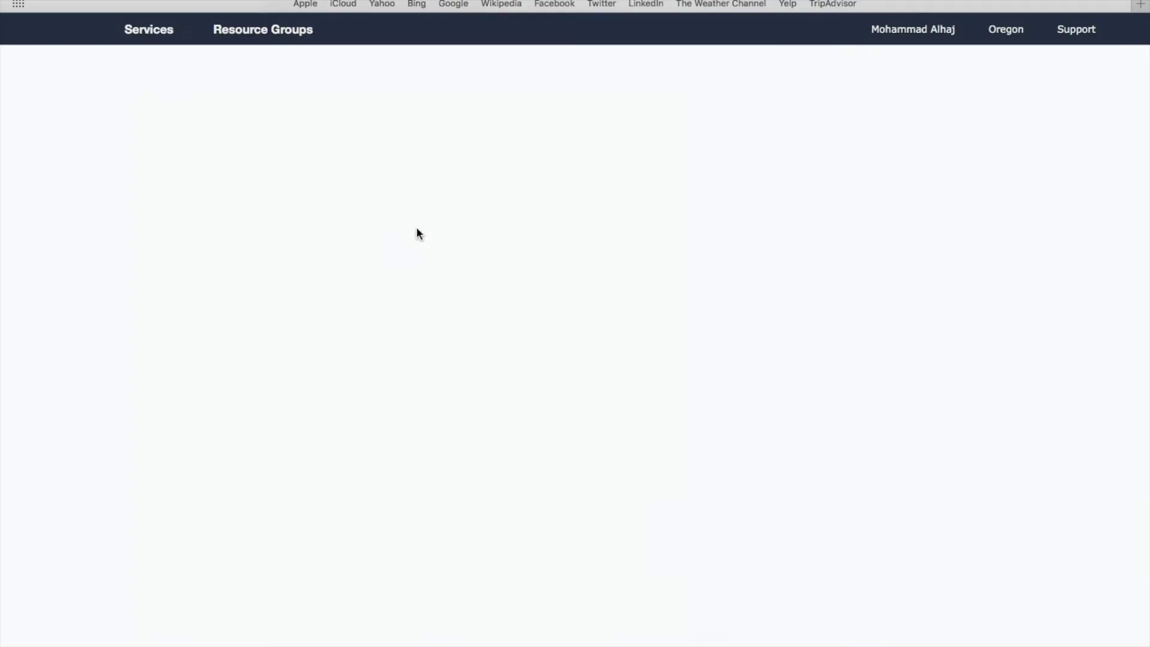
left_click(168, 186)
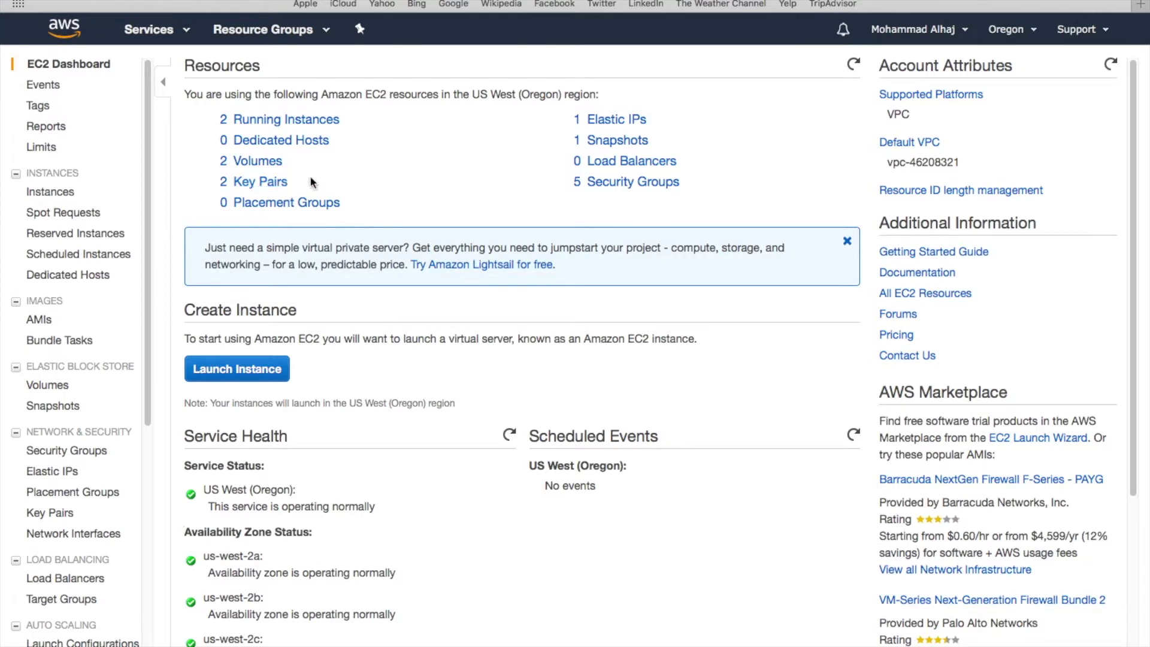
left_click(288, 121)
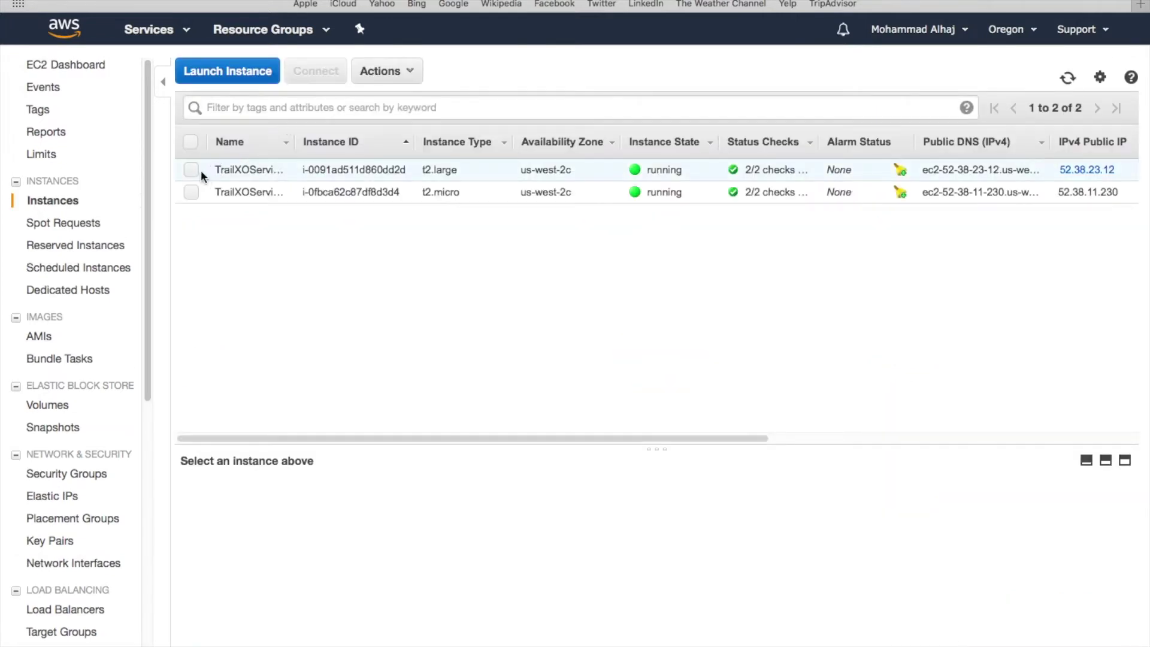
Open the connection details of the t2.large TrailXOServices-prod instance and download its remote desktop file
left_click(191, 170)
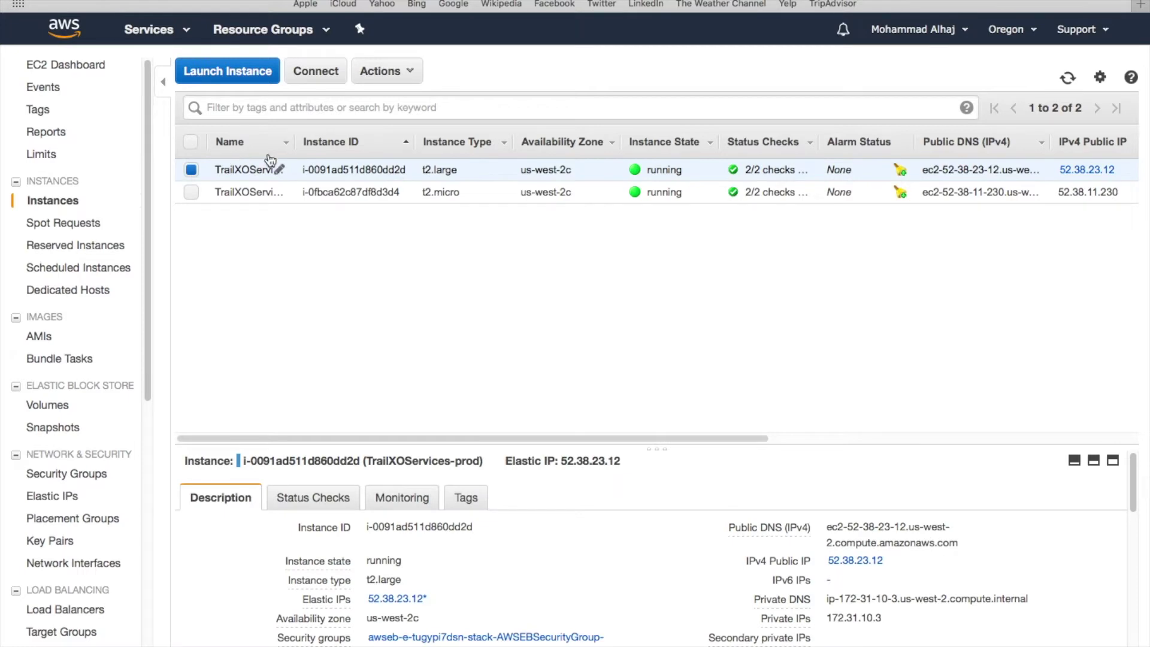
left_click(324, 77)
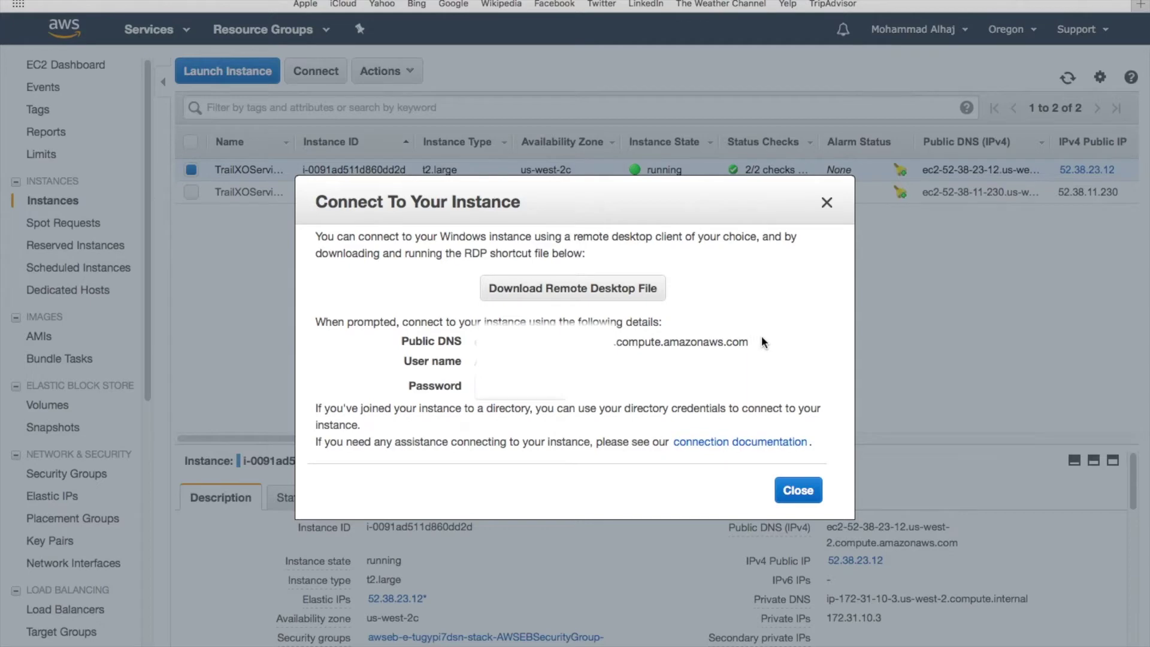
left_click_drag(765, 341, 748, 395)
left_click_drag(399, 335, 463, 367)
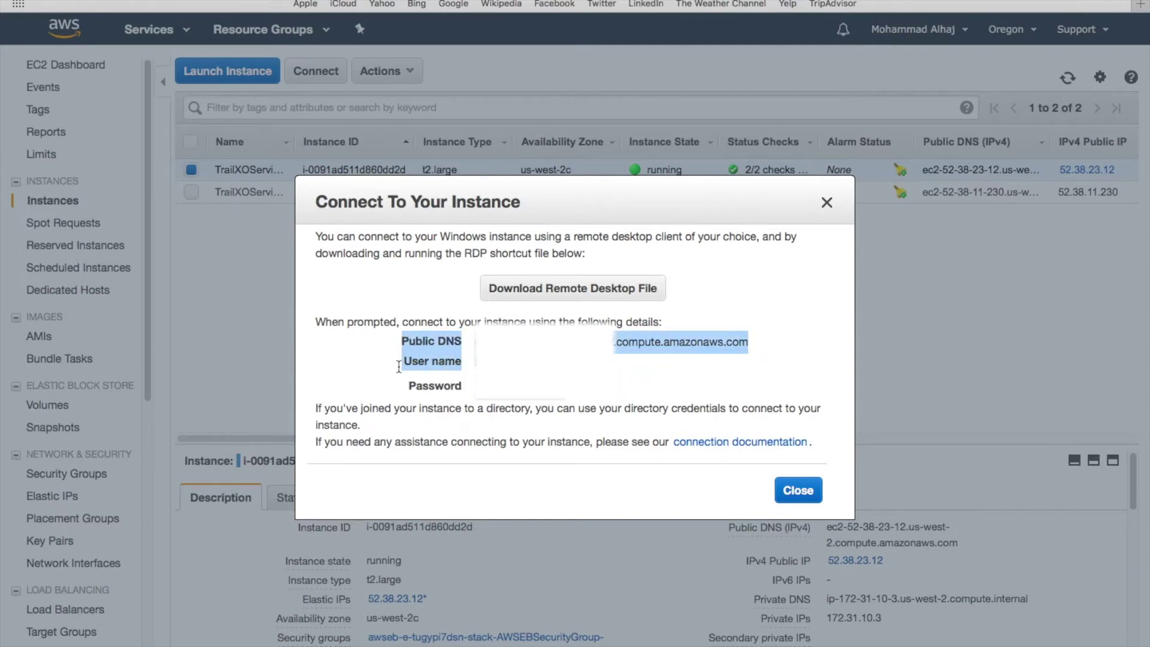
left_click(632, 389)
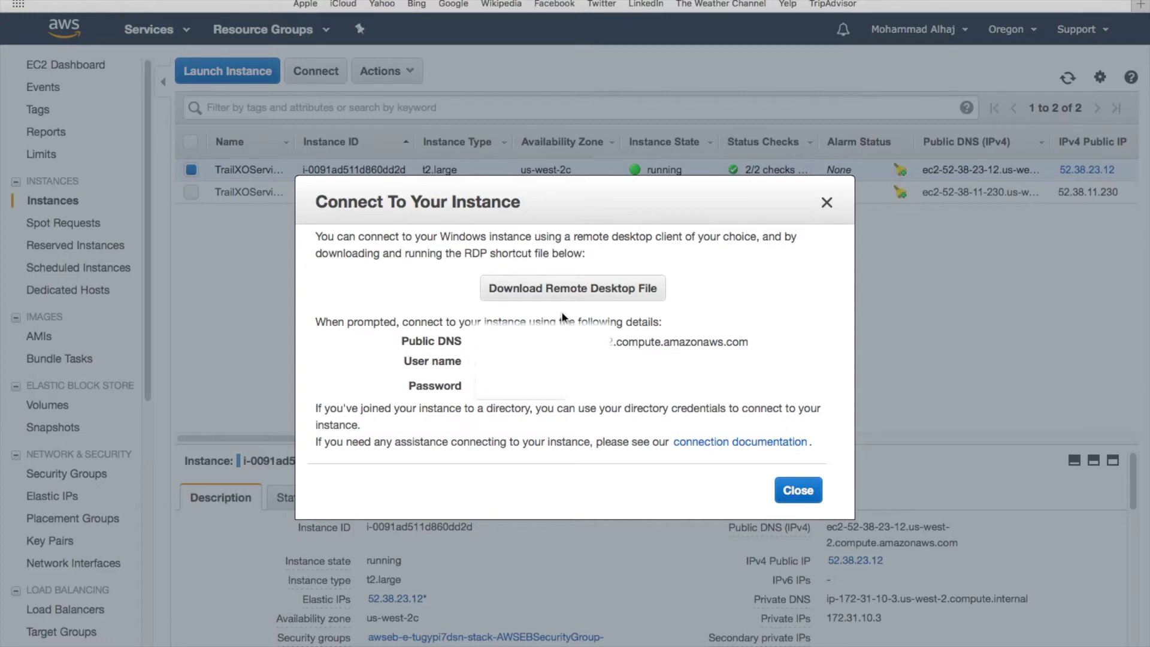
left_click(563, 290)
Decrypt the instance's password using the key pair file trailXOService-Release.pem from the Desktop folder
left_click(547, 396)
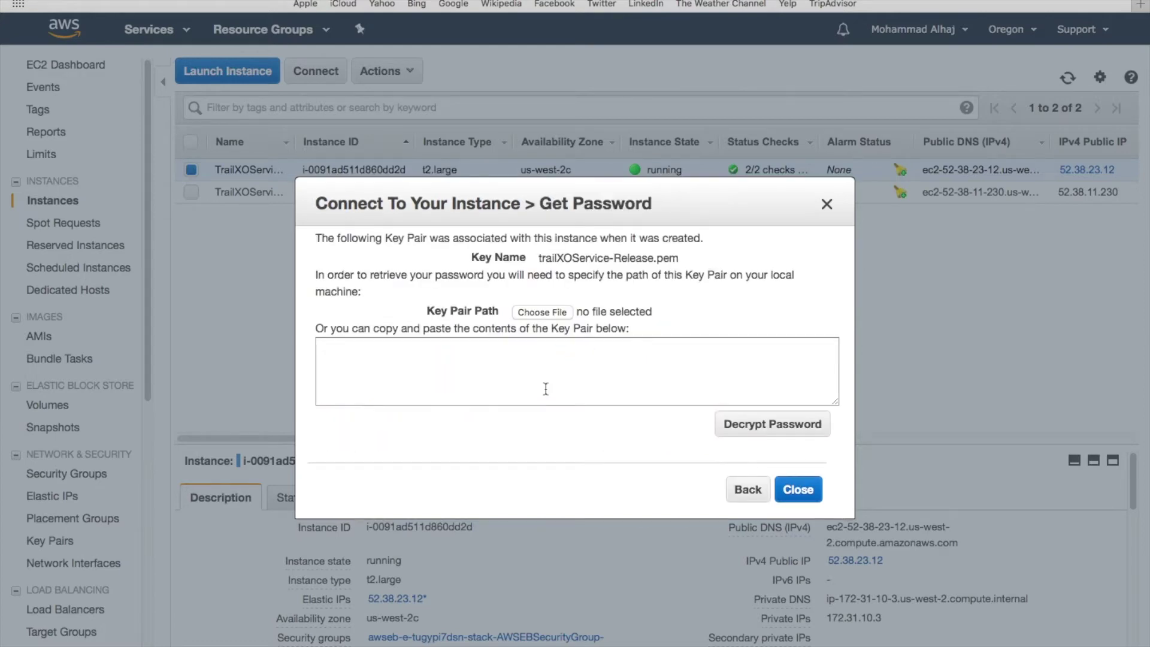
left_click(555, 312)
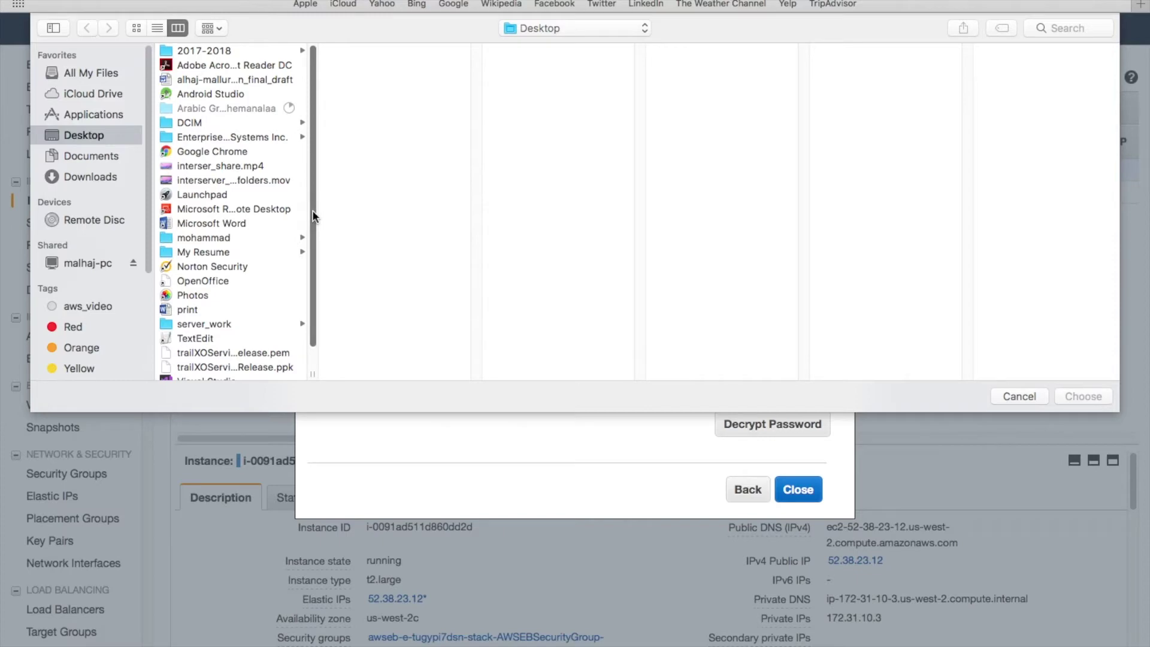
scroll(304, 249, "down", 2)
double_click(224, 329)
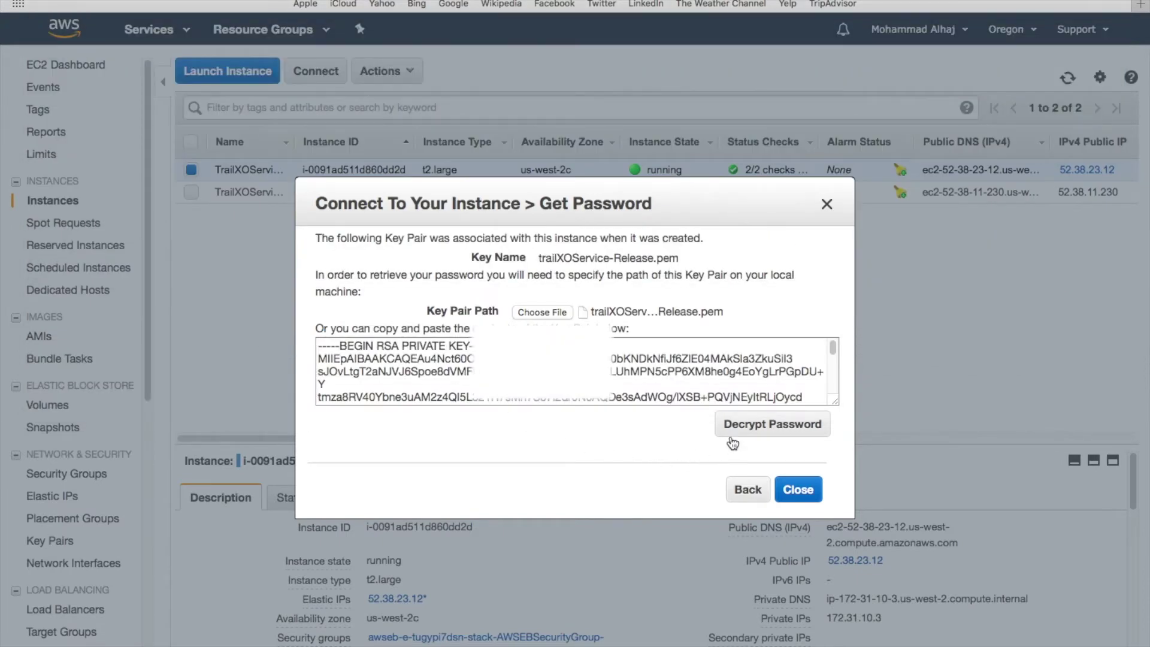
left_click(740, 427)
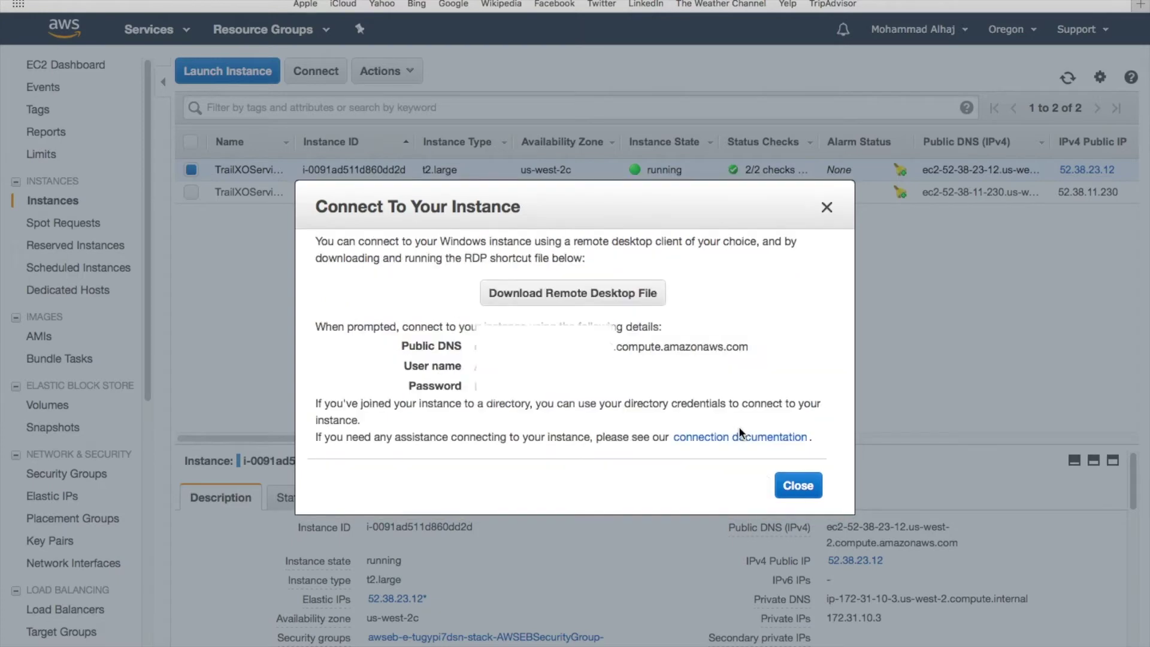
Highlight the decrypted password in the connection details, and close the dialog and the browser window
left_click_drag(749, 386, 401, 386)
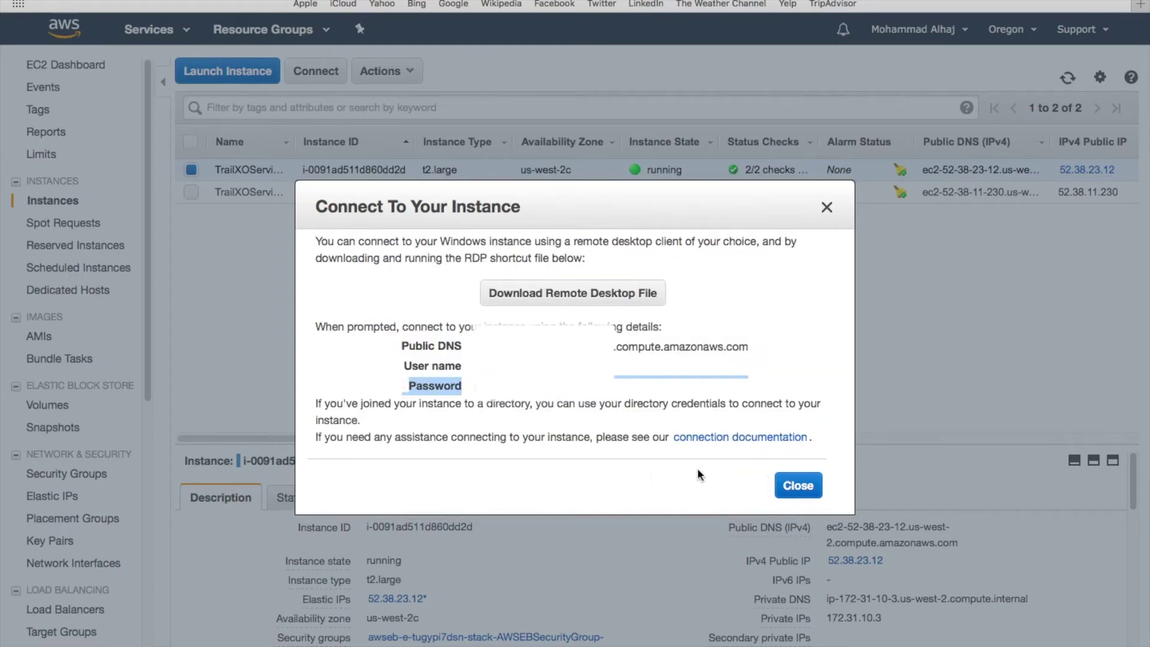
left_click(790, 484)
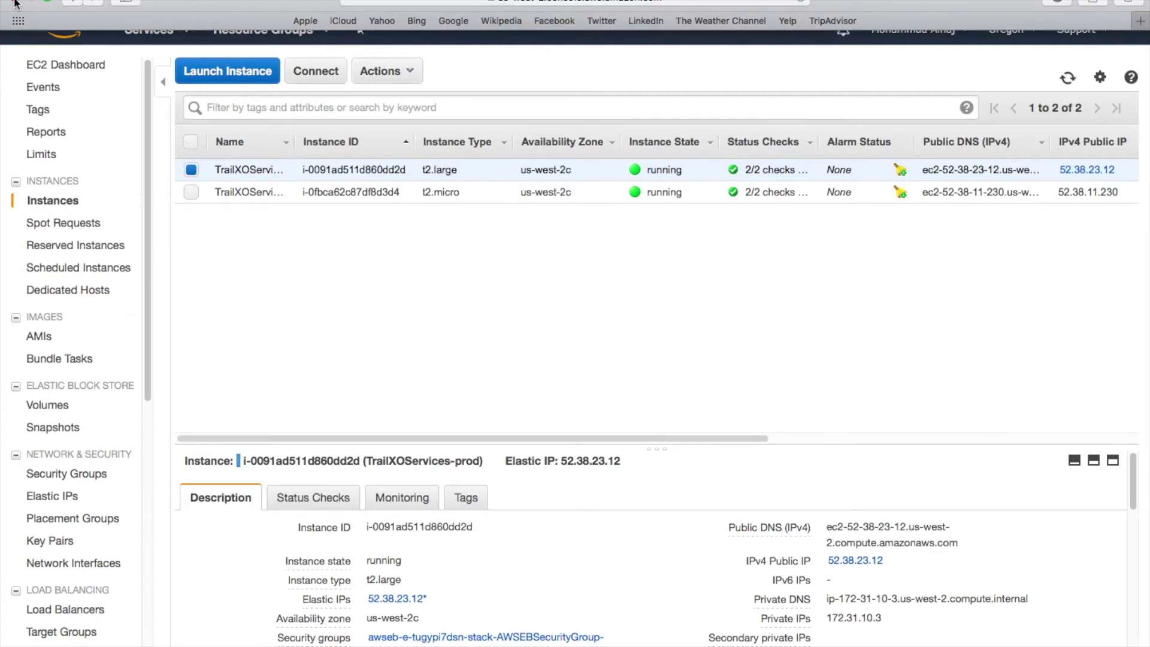
left_click(14, 3)
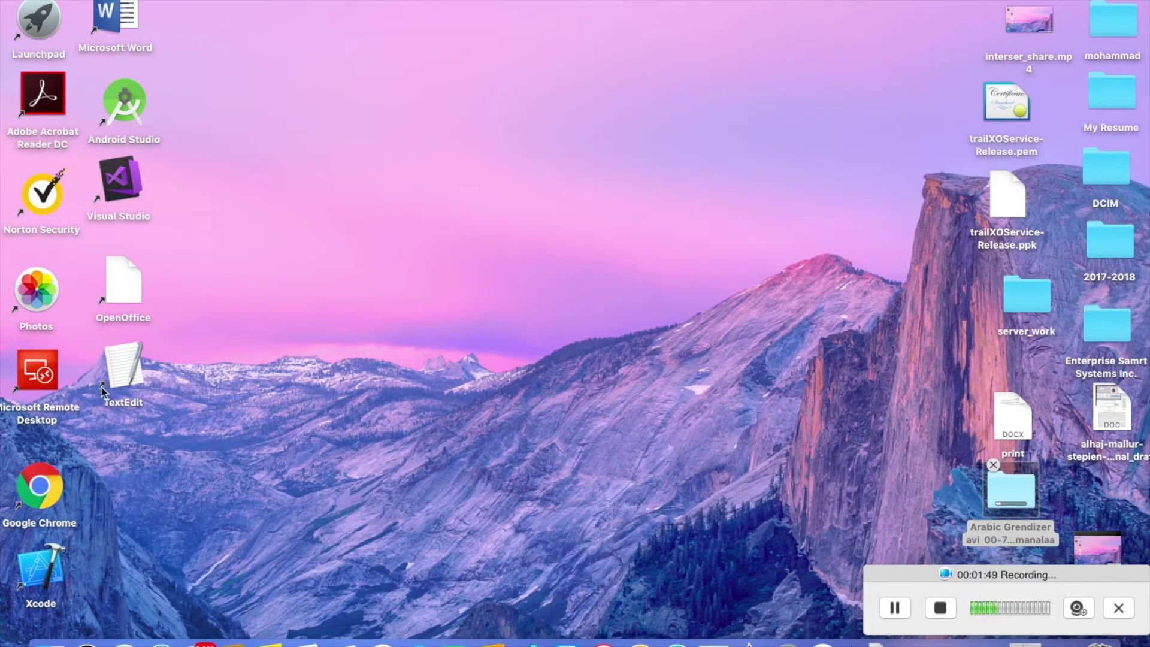
Move the Microsoft Remote Desktop shortcut to the empty desktop area beside Microsoft Word and launch the app
left_click(46, 369)
left_click_drag(46, 369, 231, 33)
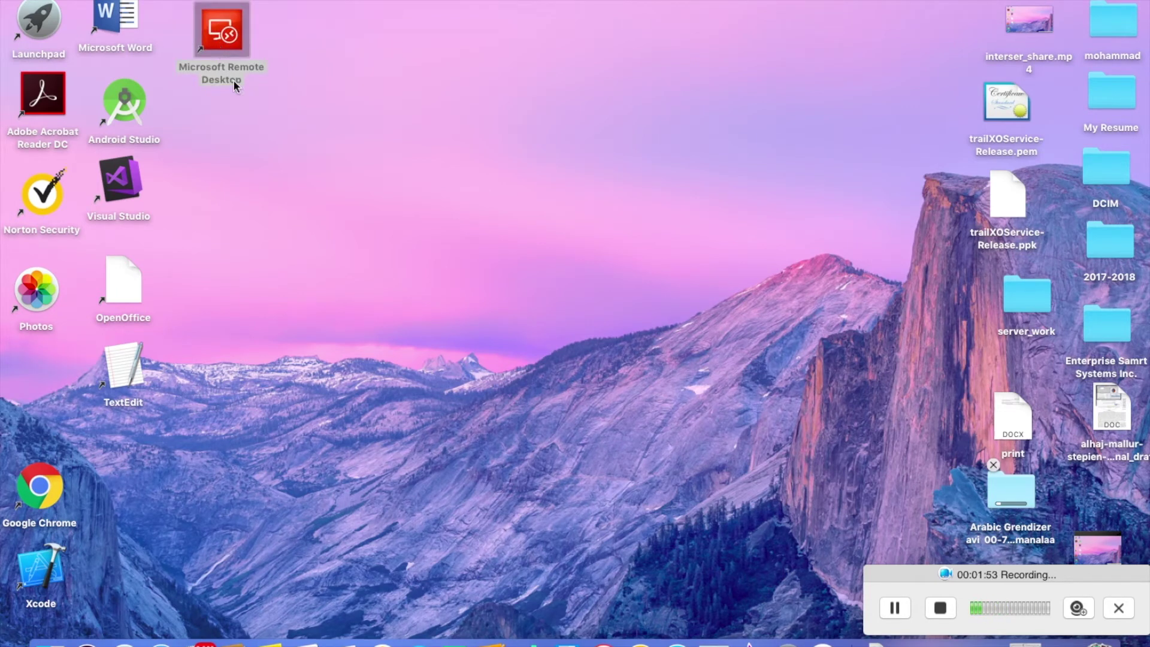
double_click(228, 34)
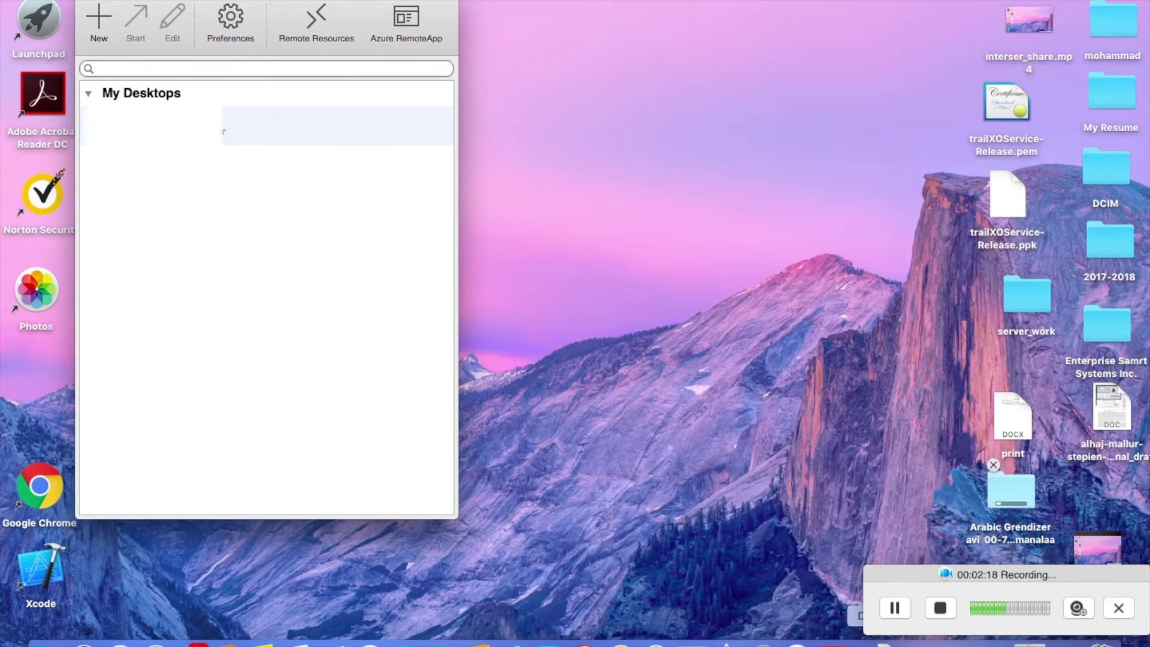
Check the downloaded RDP file in the Downloads folder and close the Finder window
left_click(885, 643)
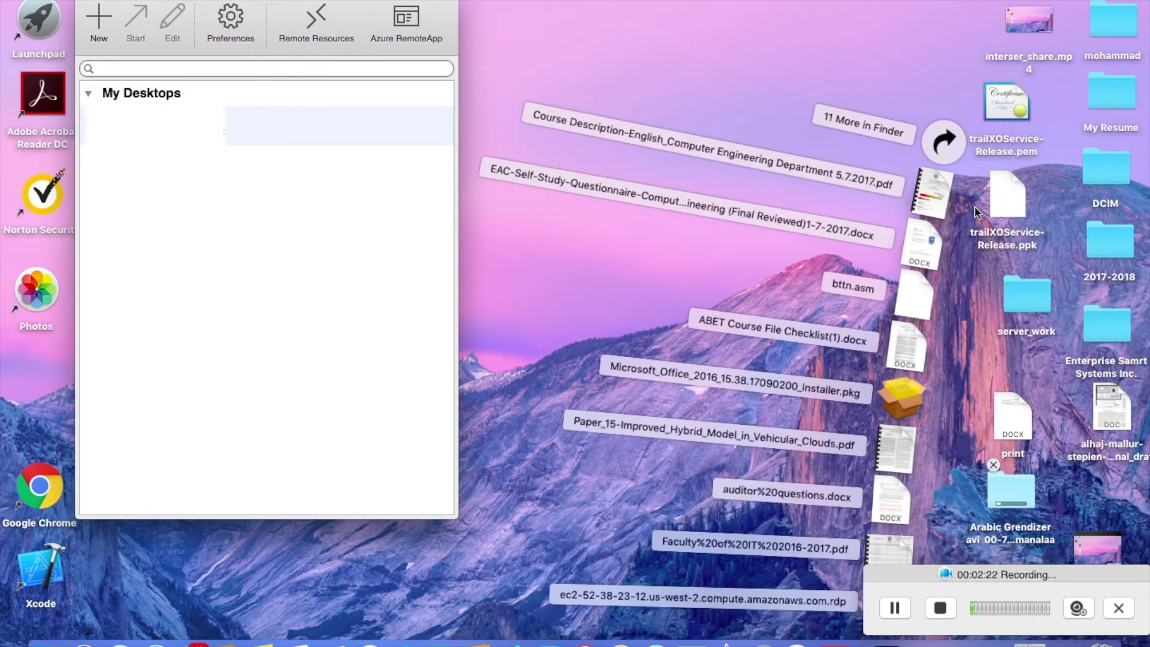
left_click(945, 144)
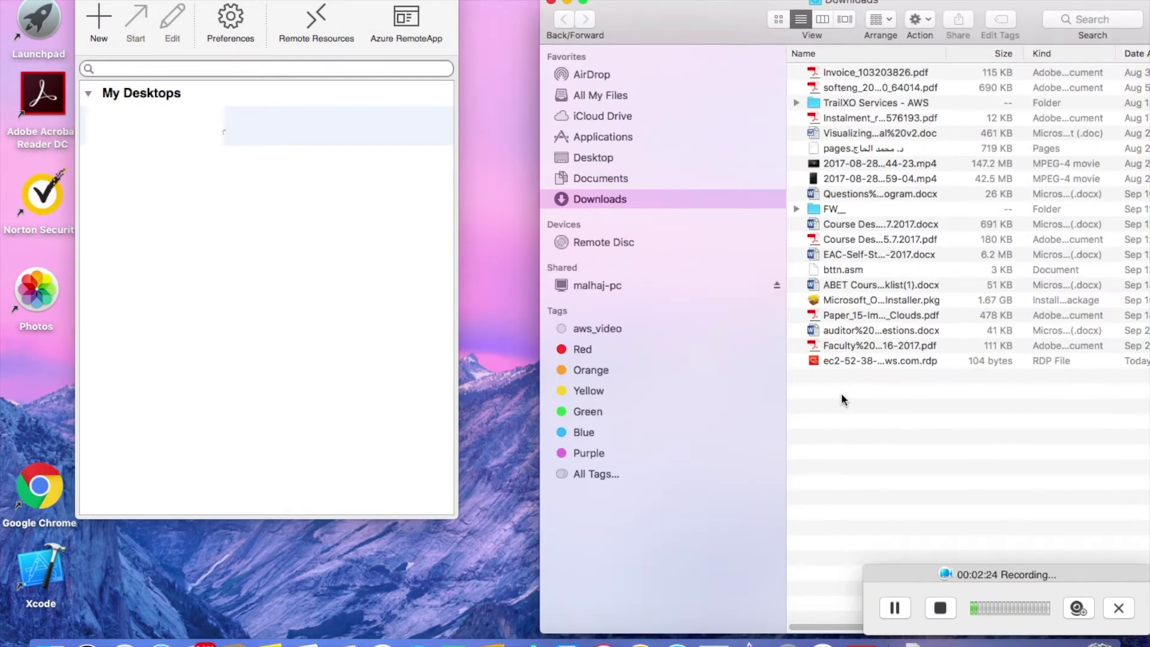
left_click(836, 362)
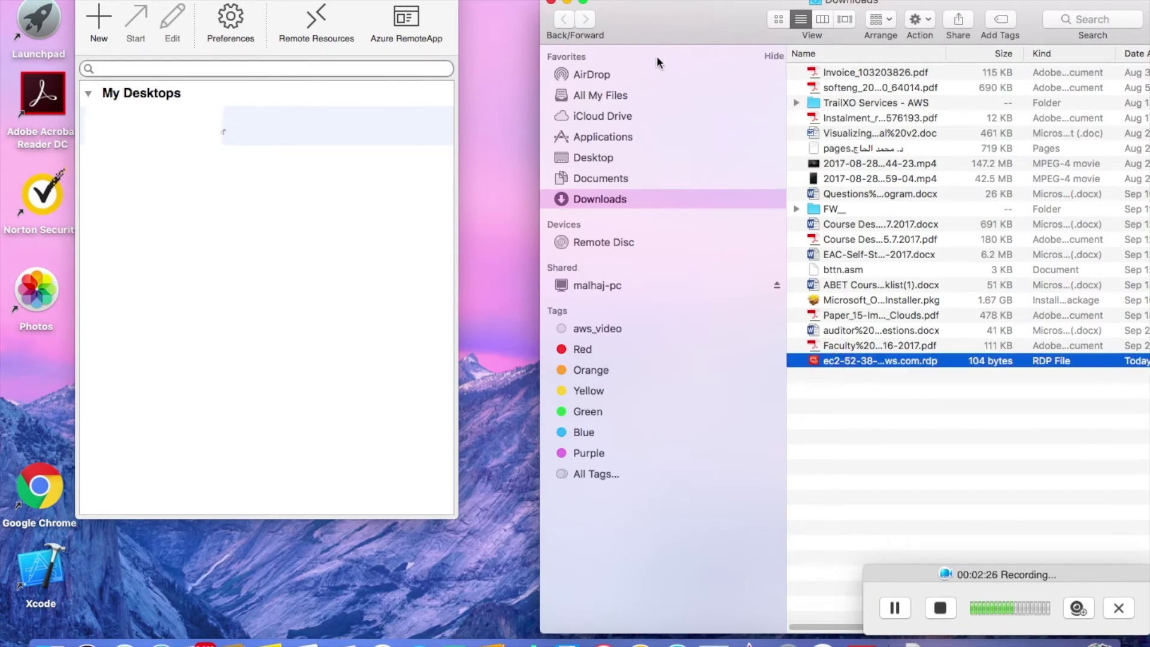
left_click(551, 3)
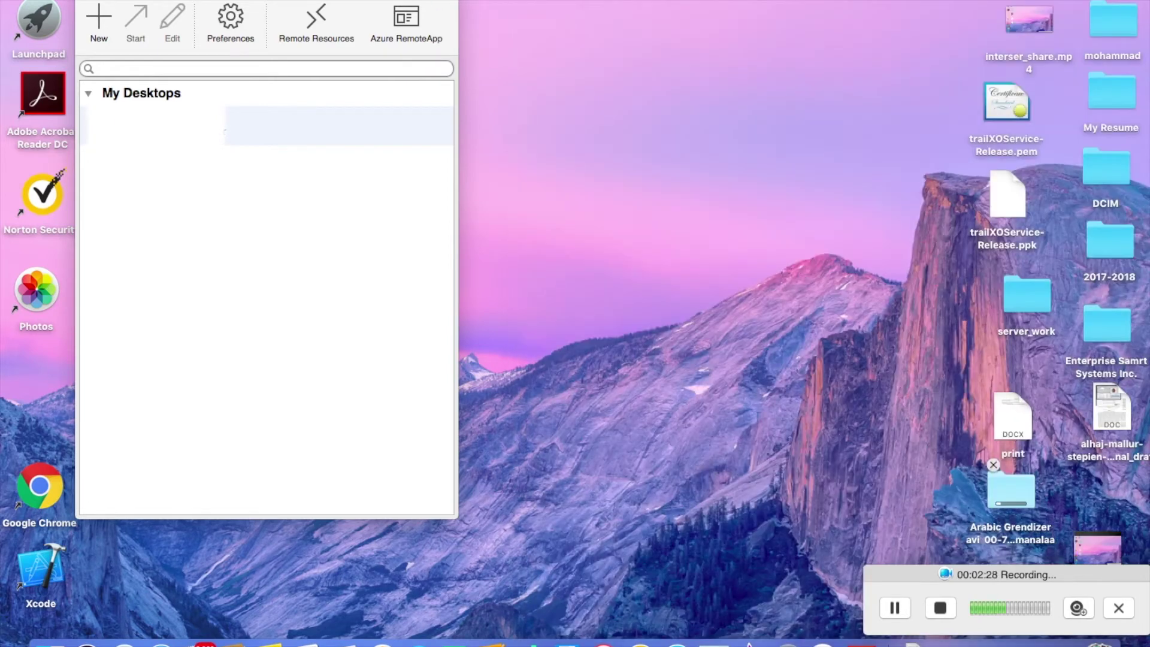
left_click(111, 1)
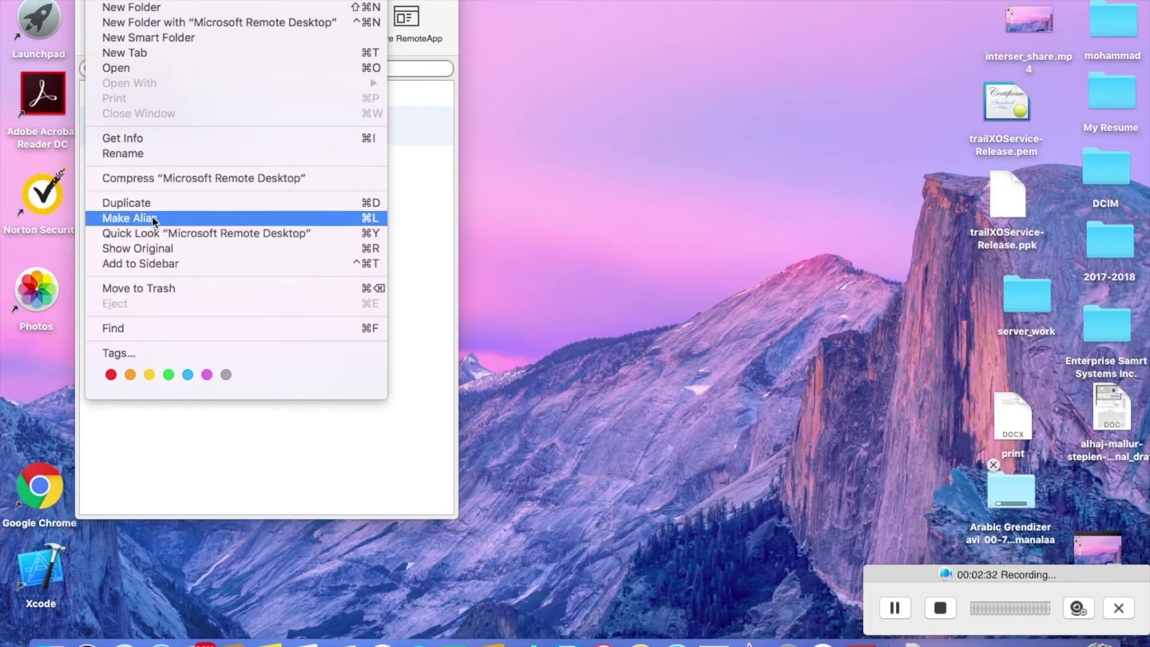
mouse_move(57, 1)
mouse_move(111, 2)
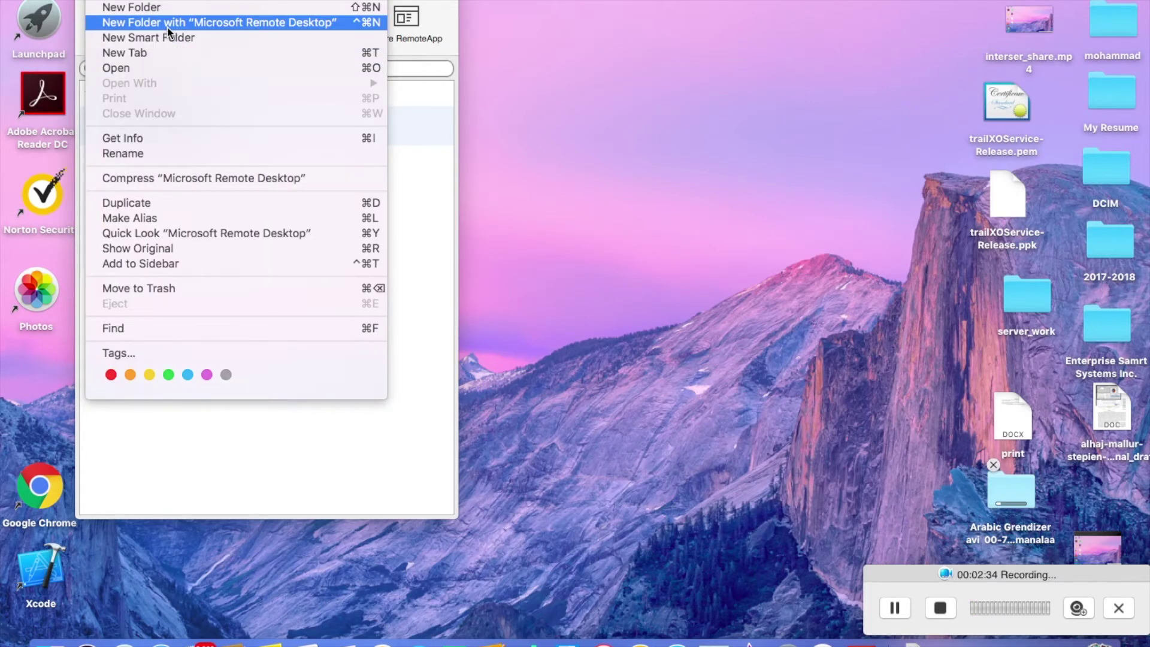
left_click(197, 447)
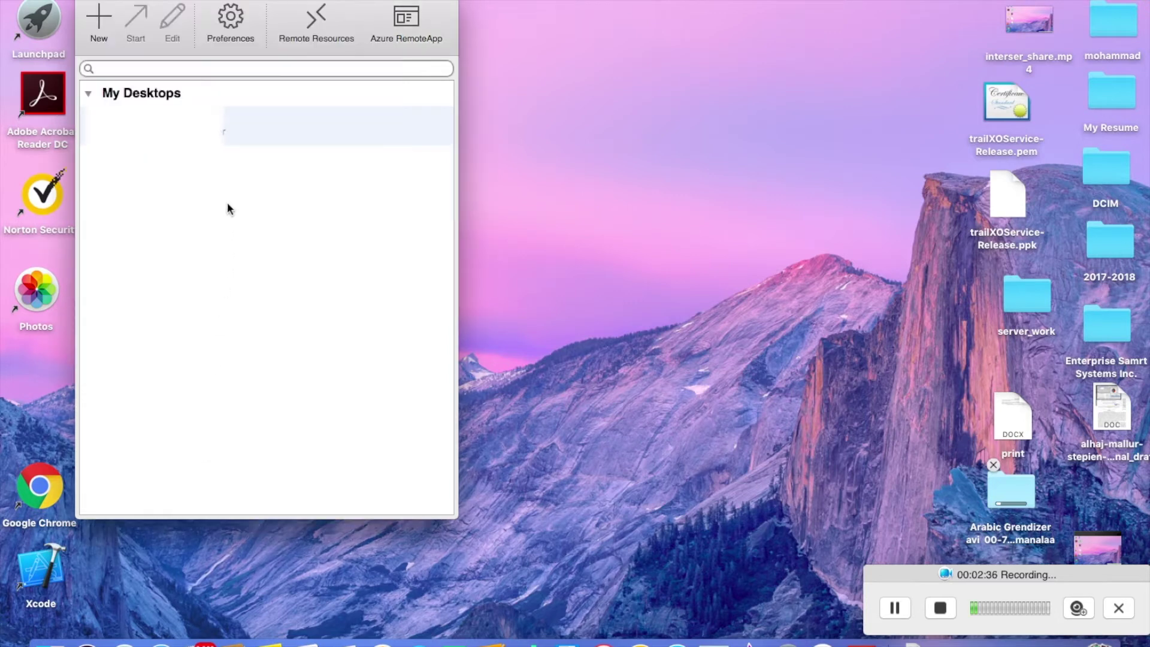
right_click(240, 84)
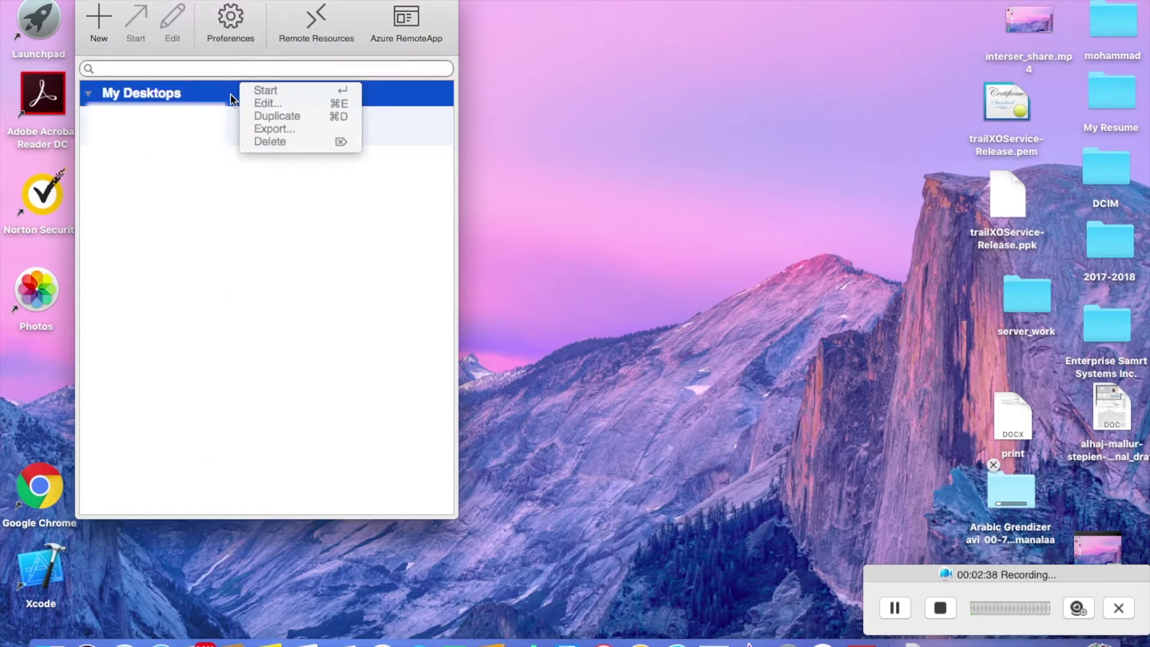
left_click(224, 176)
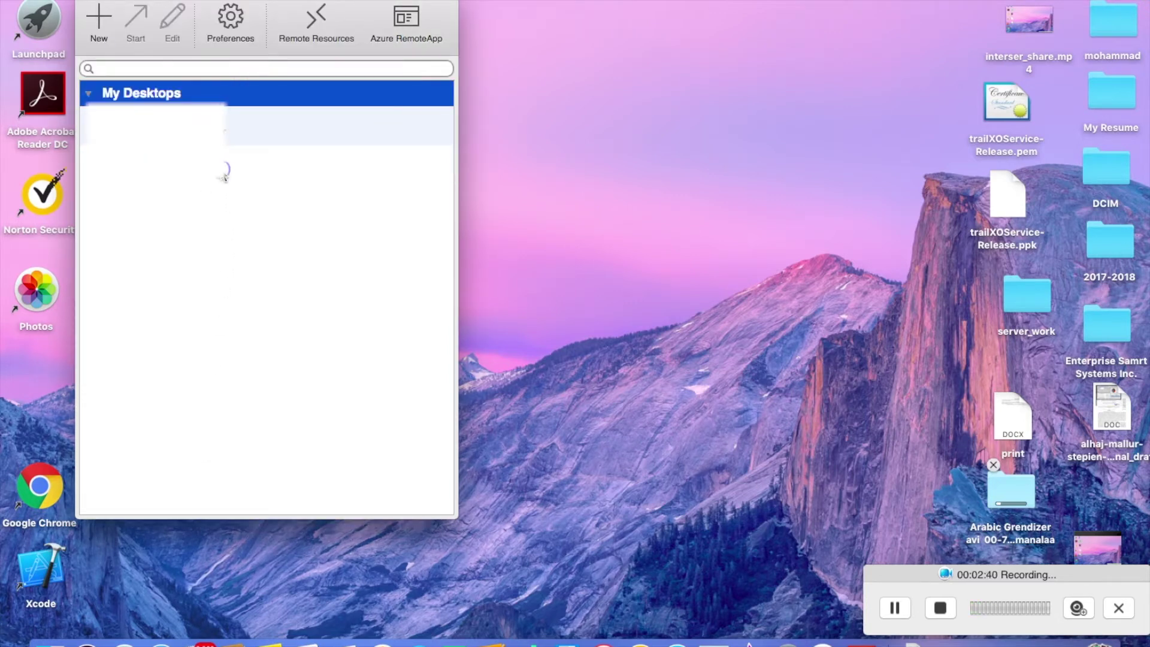
right_click(185, 190)
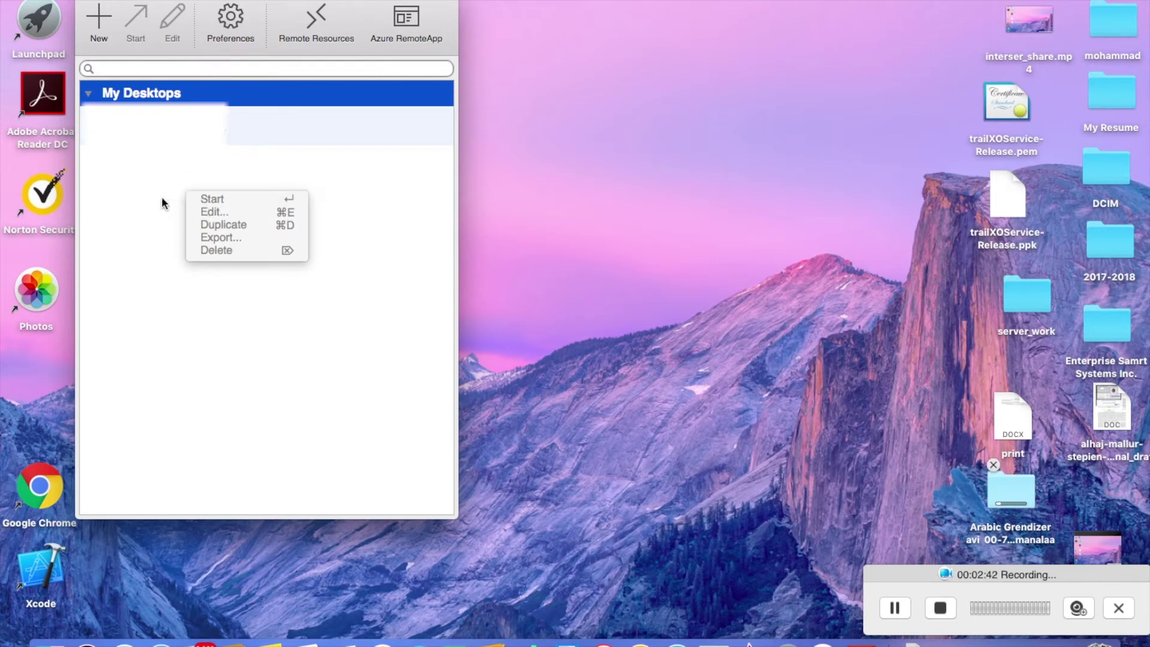
left_click(160, 198)
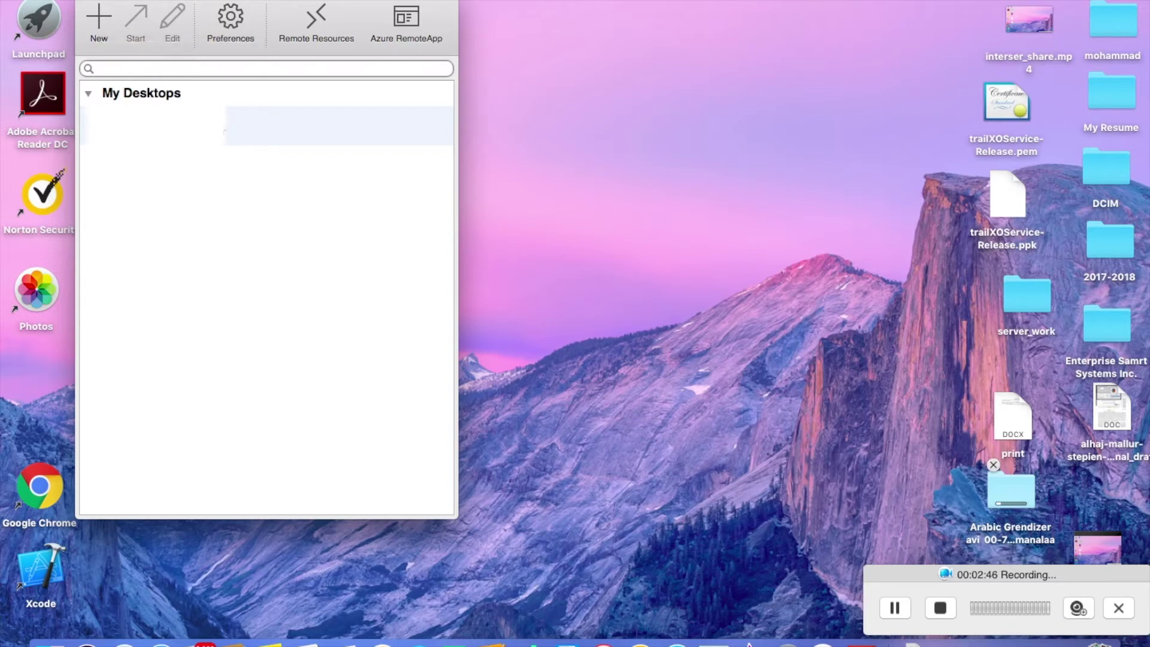
Import the EC2 instance's downloaded RDP file from the Downloads folder as a new remote desktop connection
left_click(72, 0)
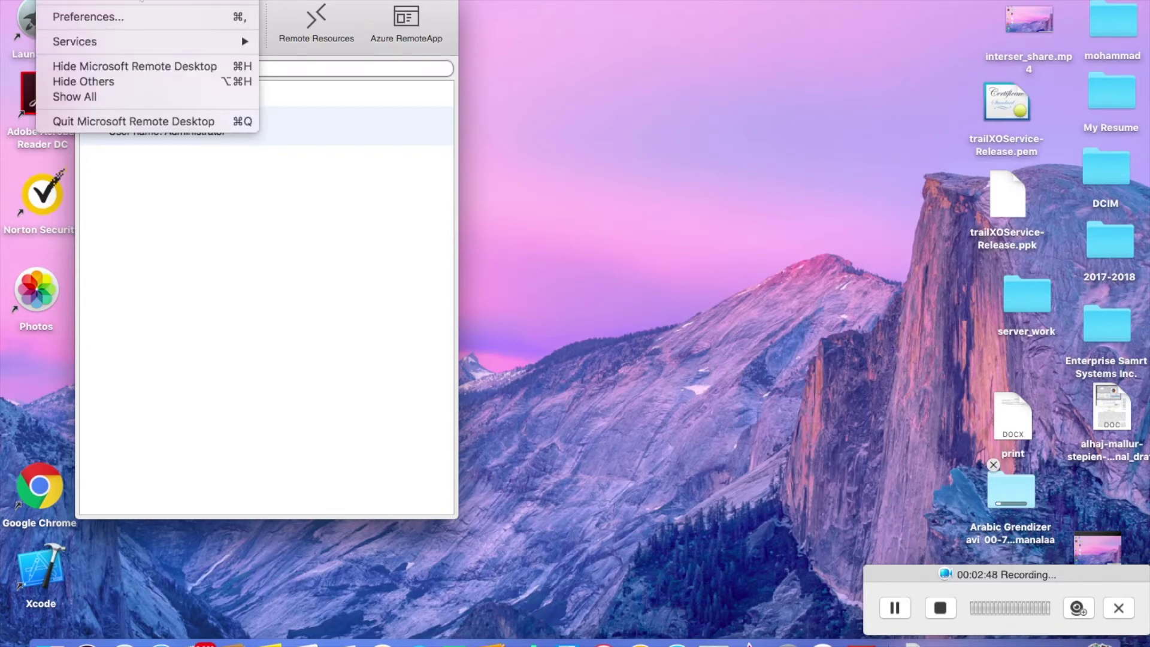
mouse_move(210, 1)
left_click(227, 66)
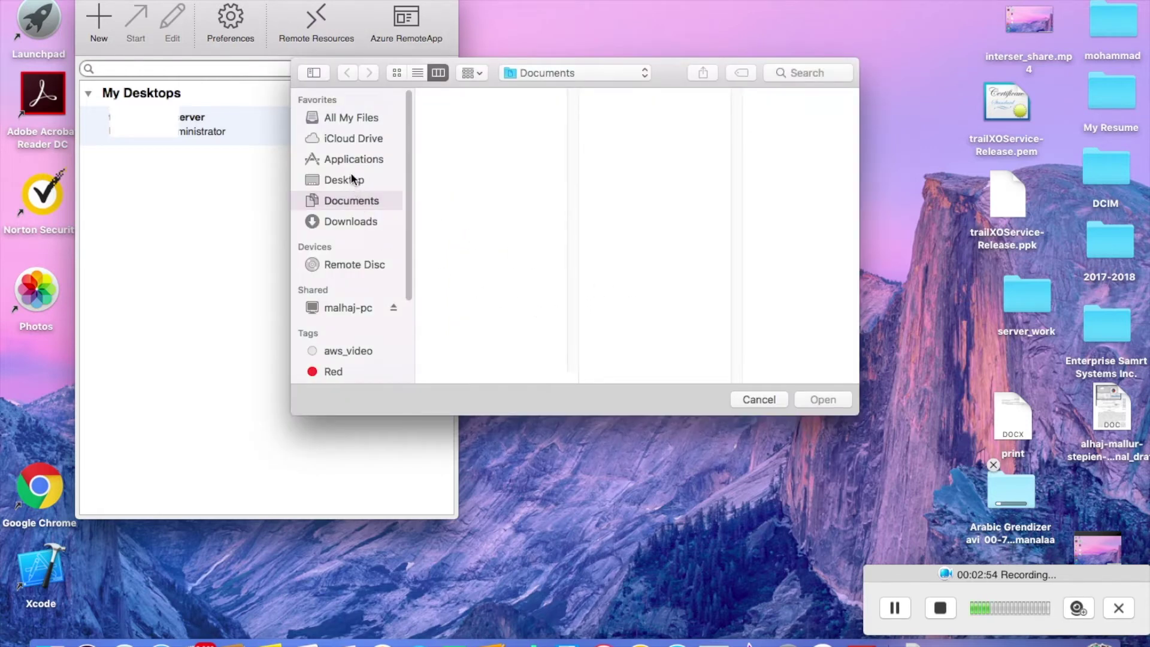
left_click(342, 221)
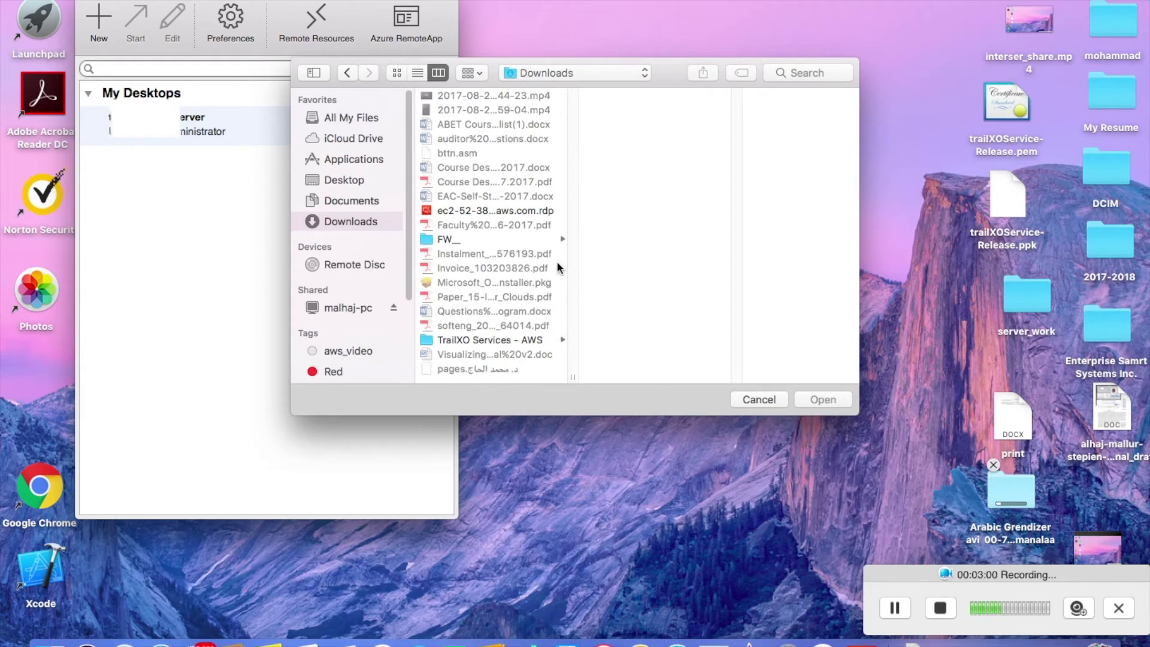
left_click(520, 343)
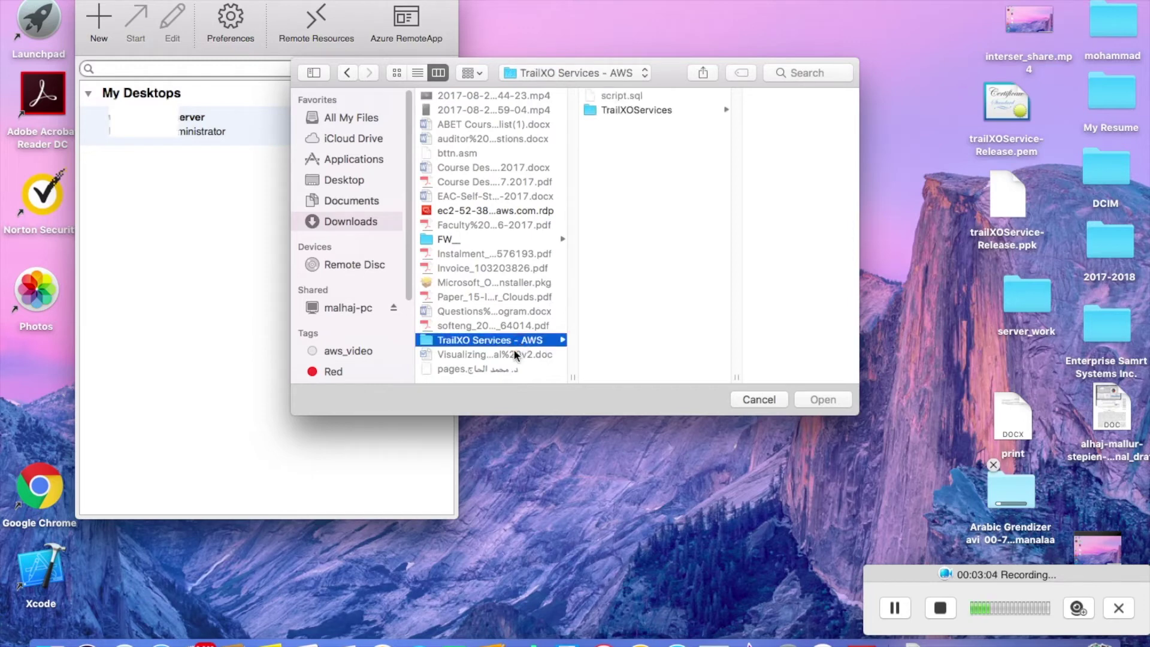
left_click(496, 370)
left_click(490, 211)
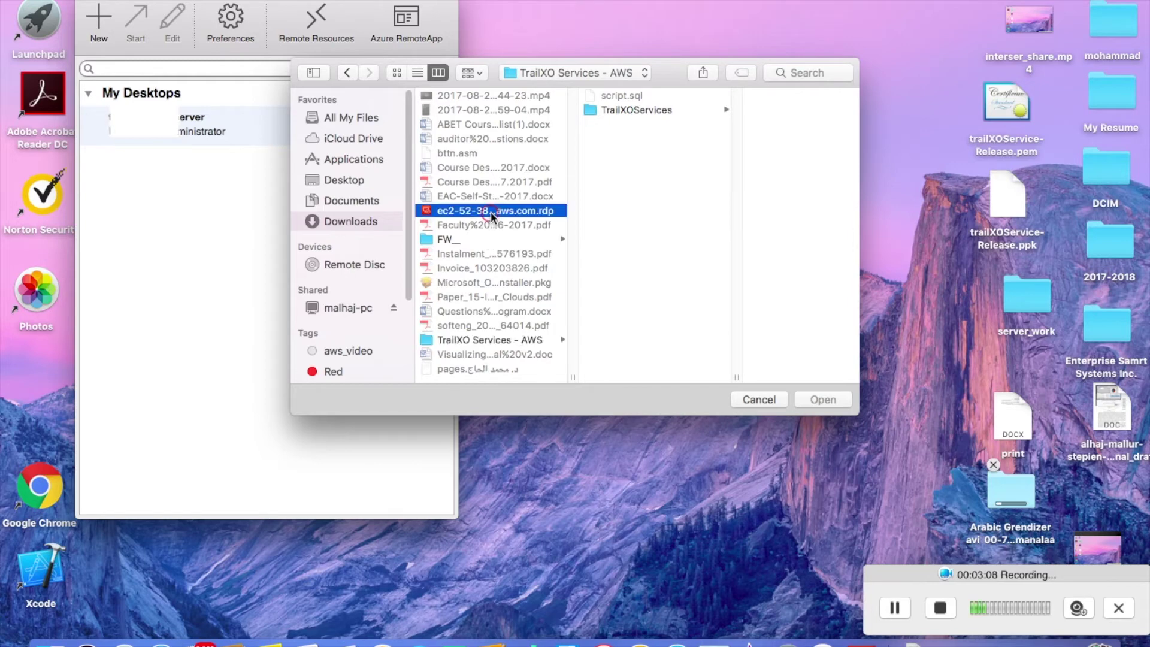
double_click(491, 210)
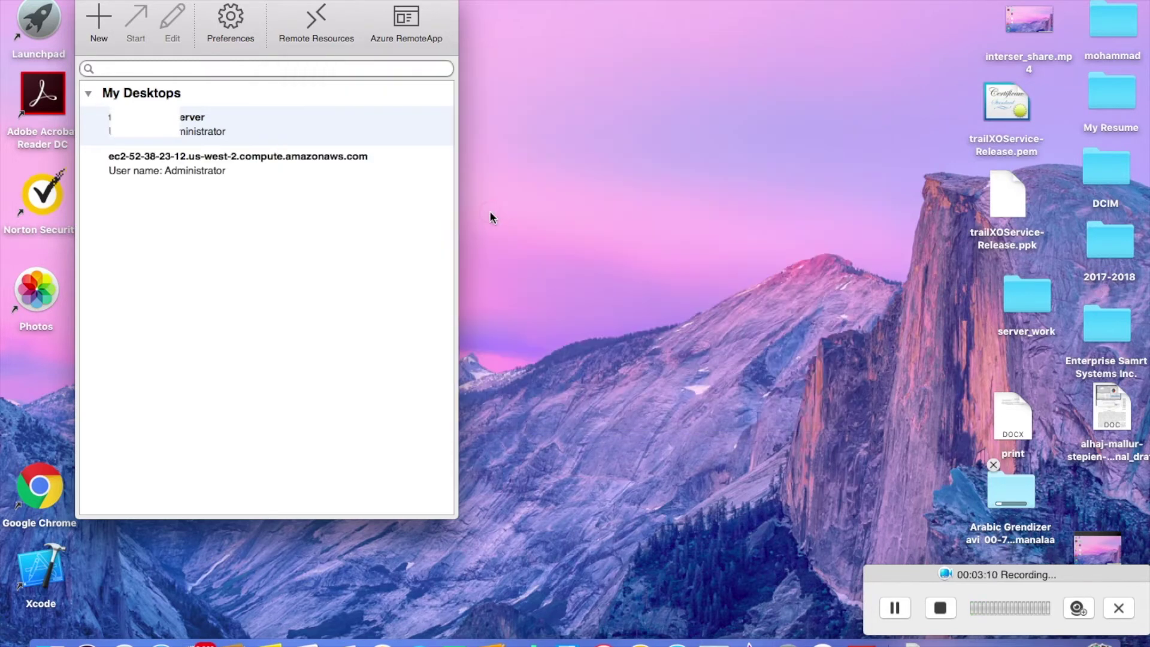
Edit the imported EC2 connection and bring up its folder redirection settings, trying the folder redirection option on and off
left_click(185, 167)
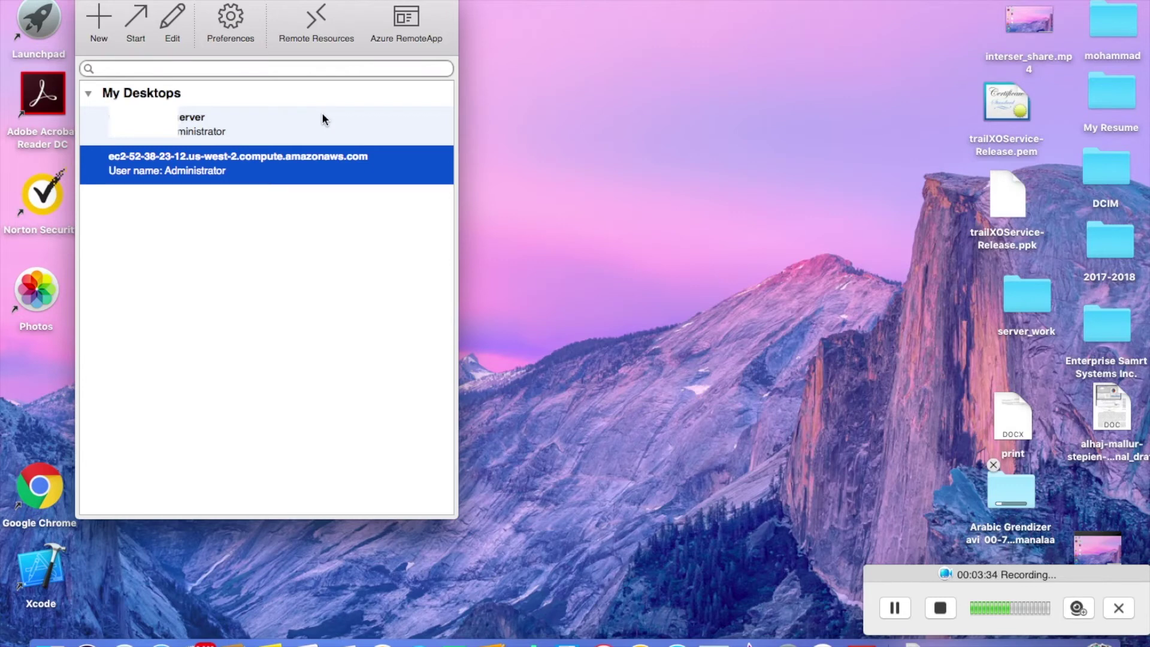
left_click(175, 27)
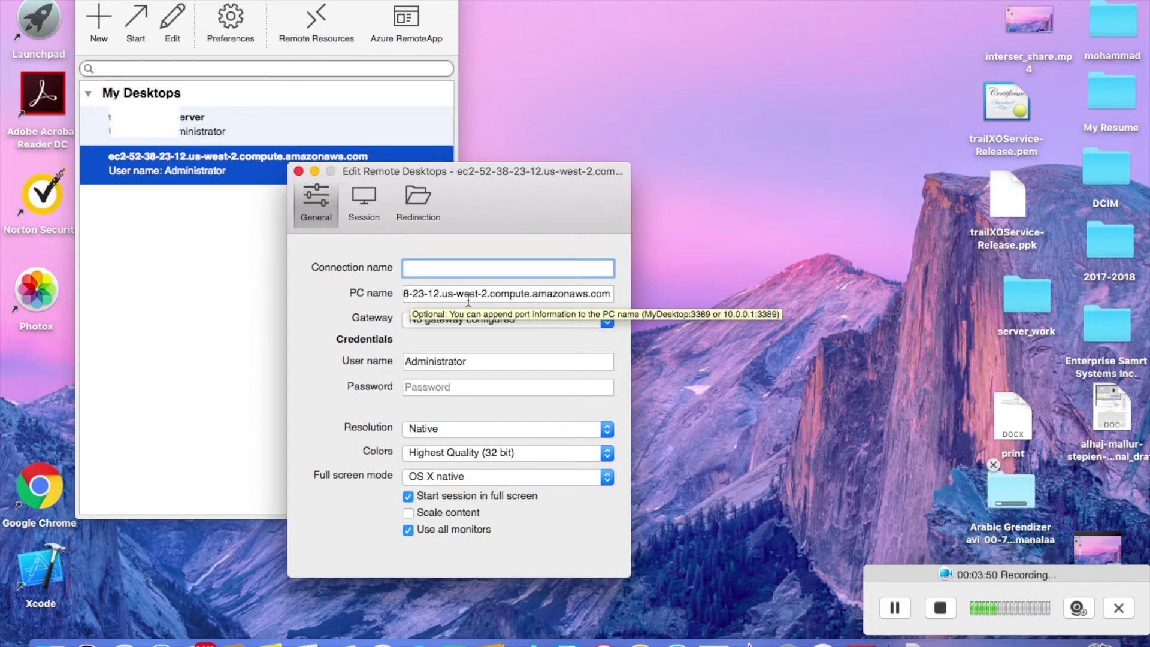
left_click(418, 205)
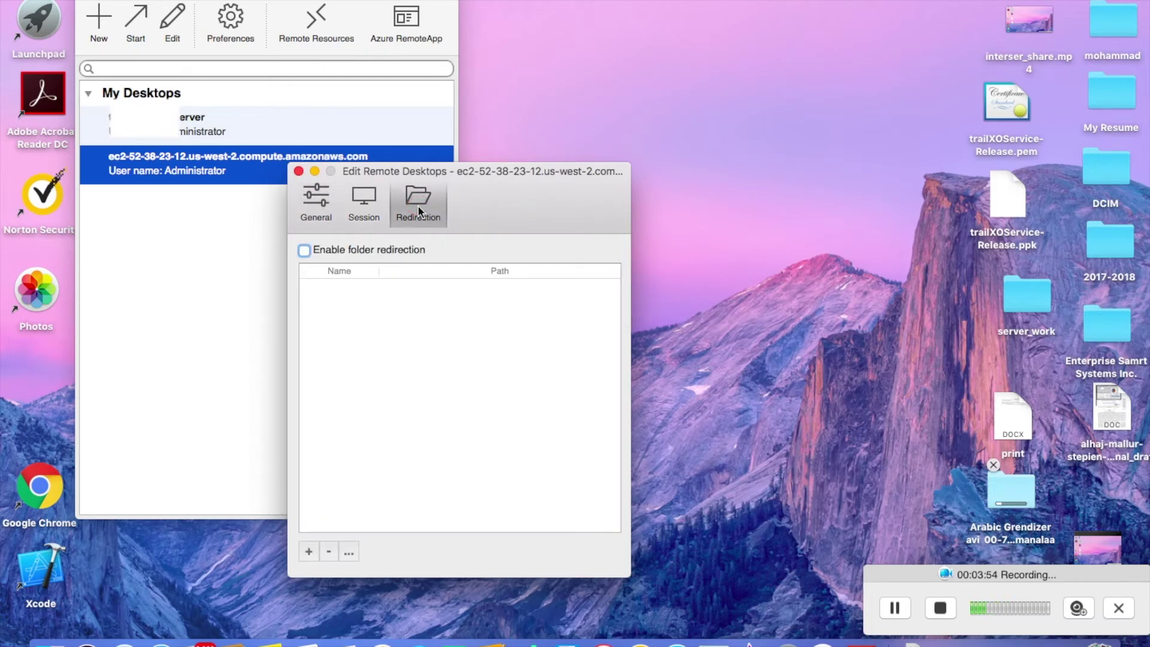
left_click(306, 251)
left_click(306, 251)
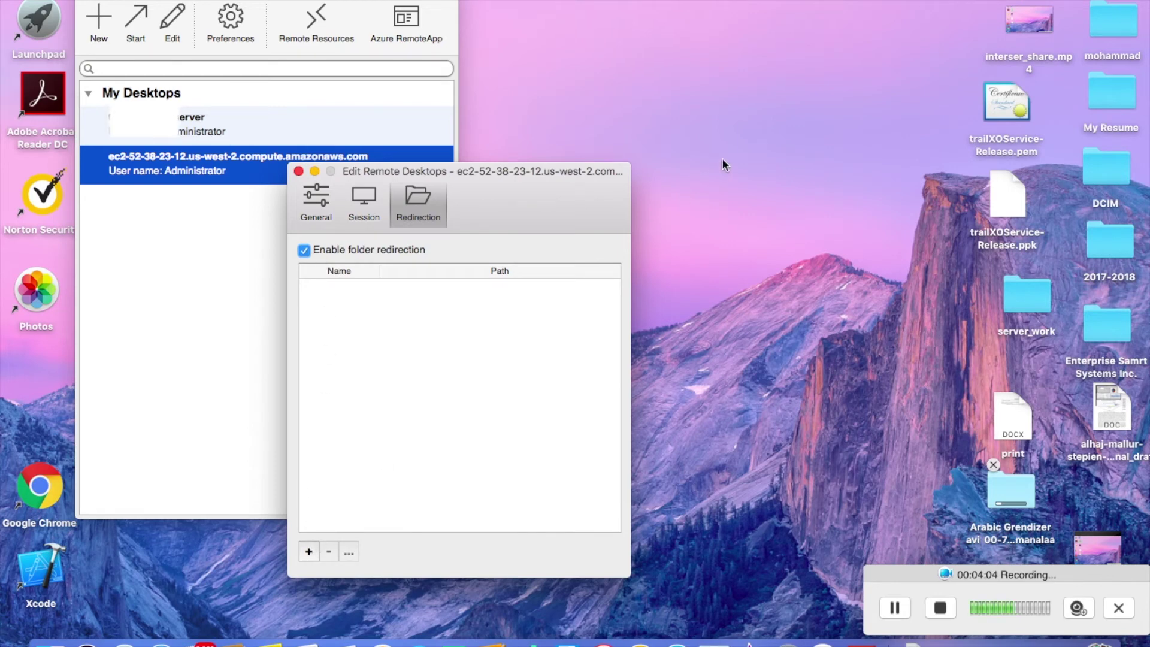
Create a folder named aws_share in the empty upper area of the Mac desktop
right_click(746, 142)
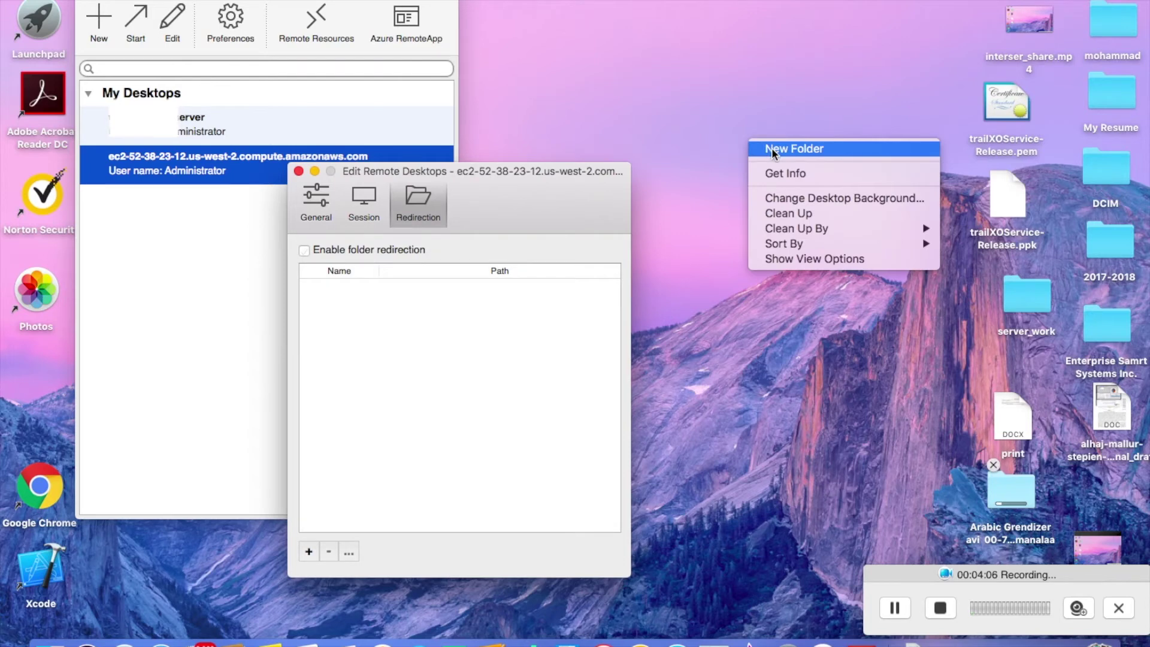
left_click(773, 149)
left_click_drag(759, 143, 819, 67)
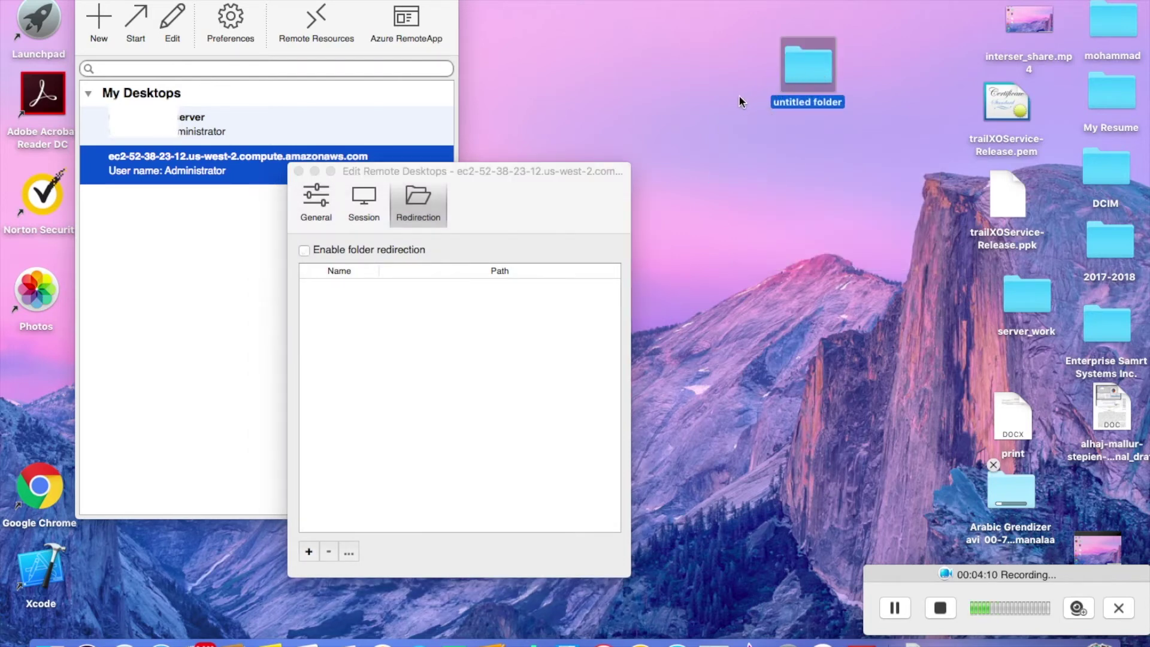
left_click(803, 103)
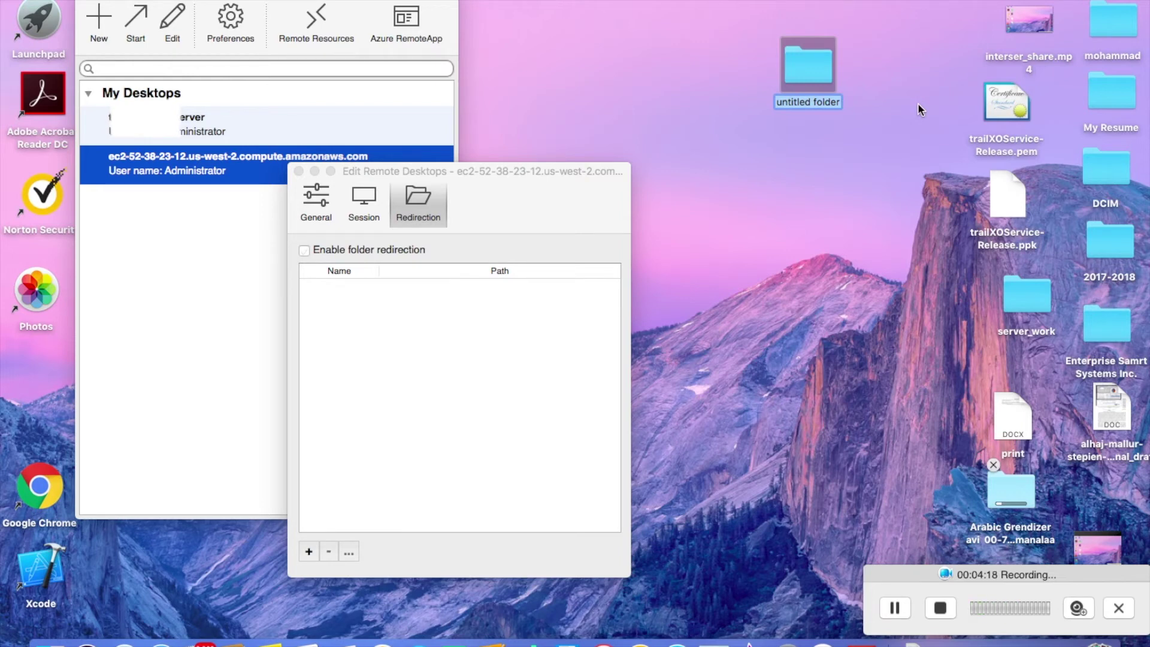
type("aws")
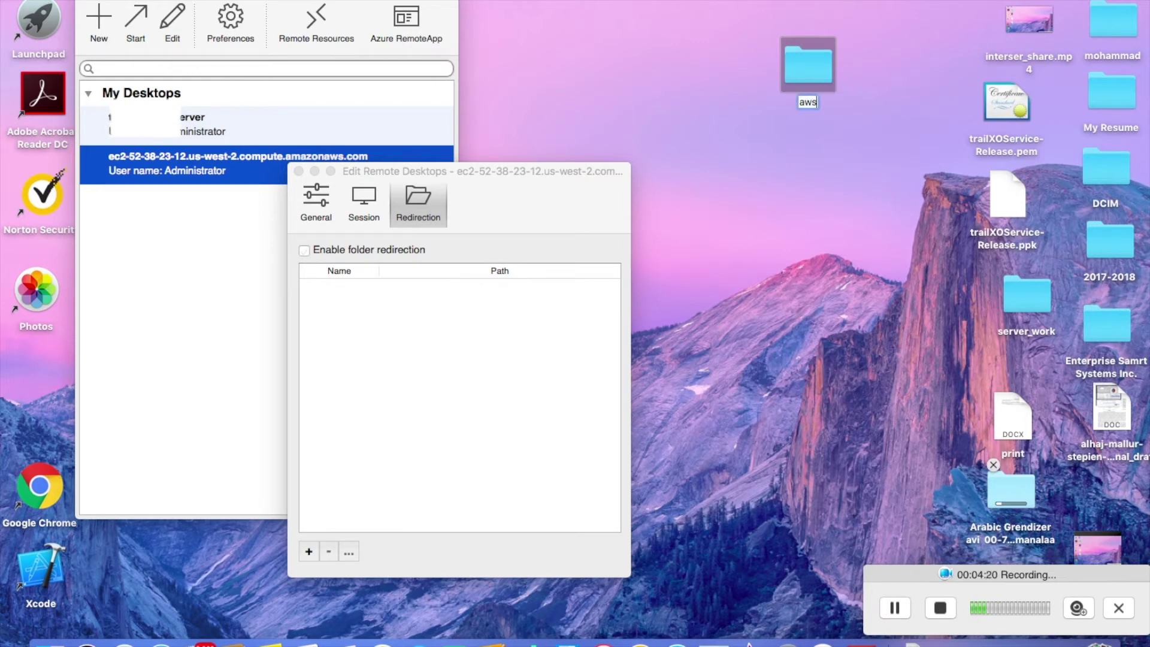
type("_share")
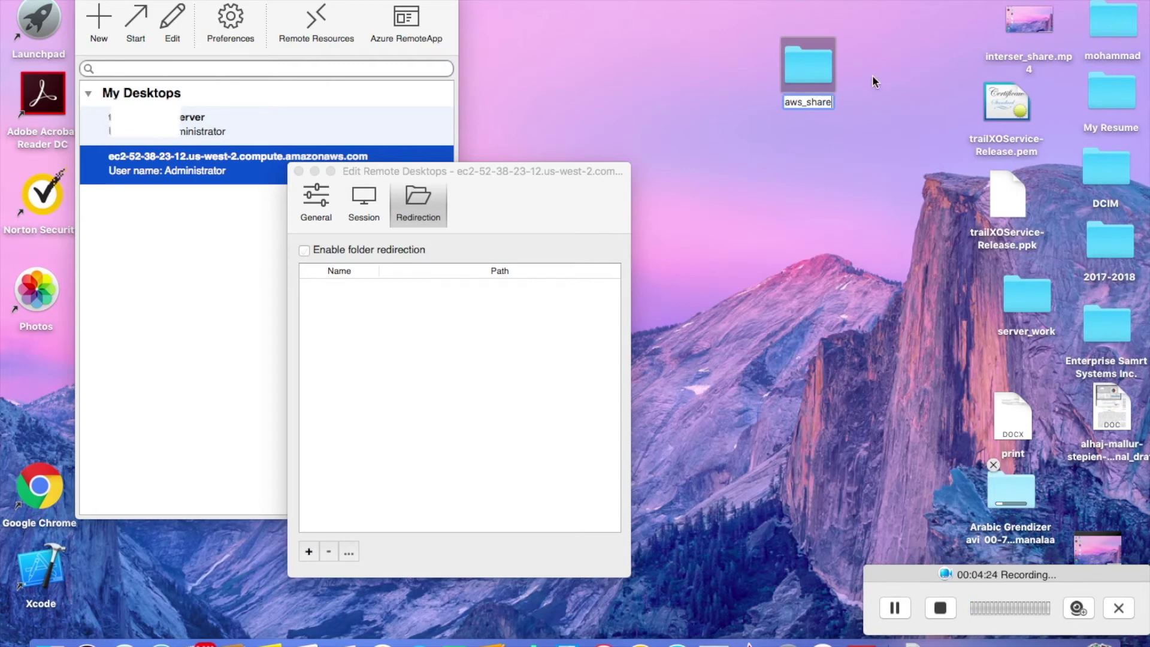
left_click(712, 195)
Add the Desktop folder aws_share as a redirected local folder named aws_share and close the connection settings
left_click(309, 551)
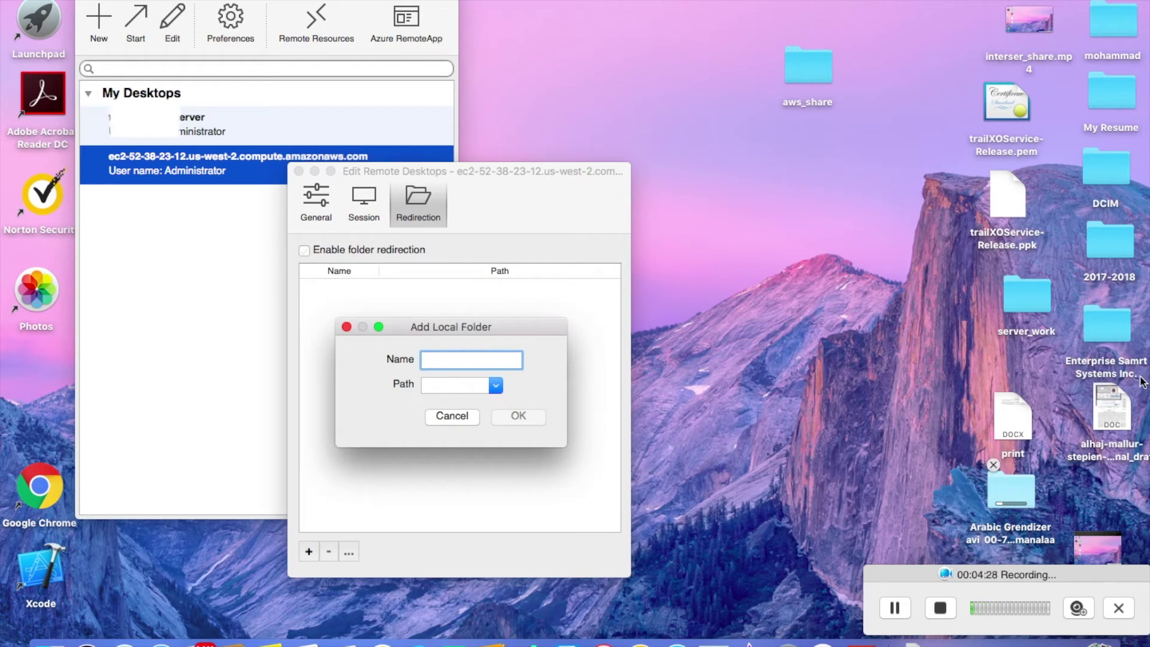
type("aws")
left_click(496, 385)
left_click(477, 398)
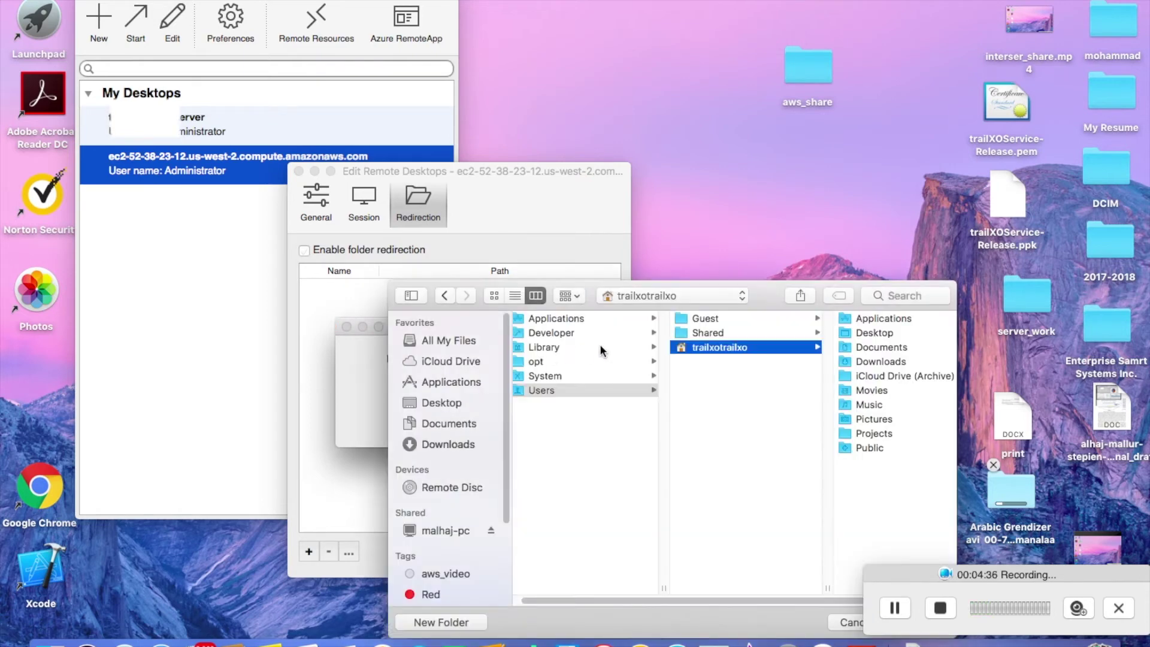
left_click(449, 405)
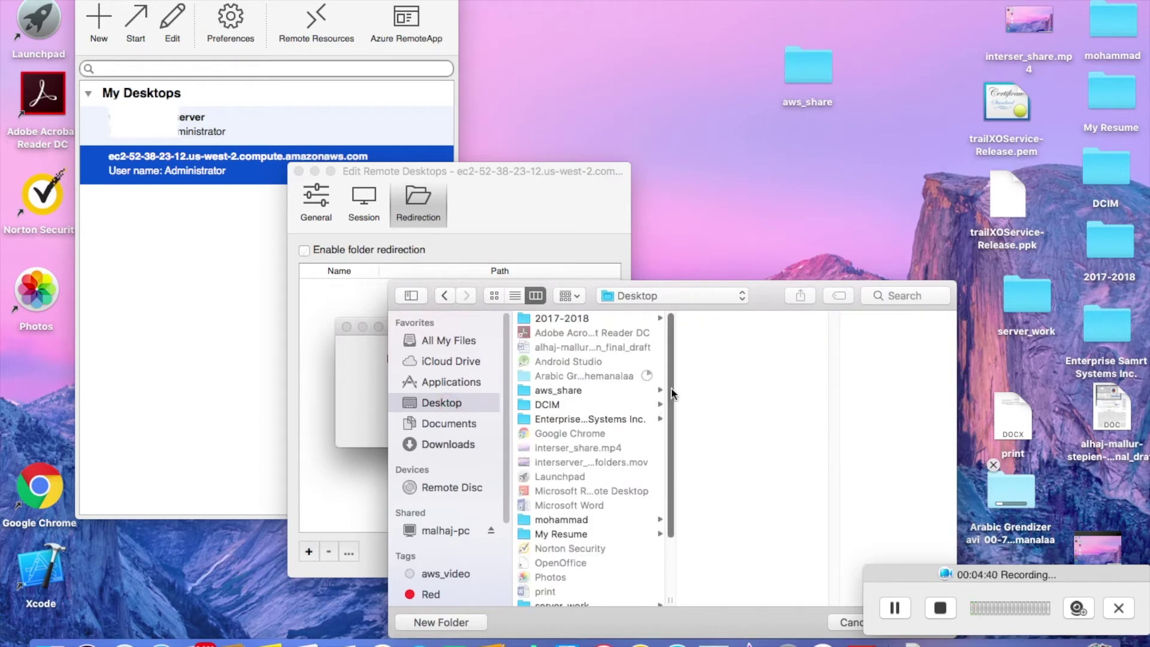
scroll(673, 392, "down", 3)
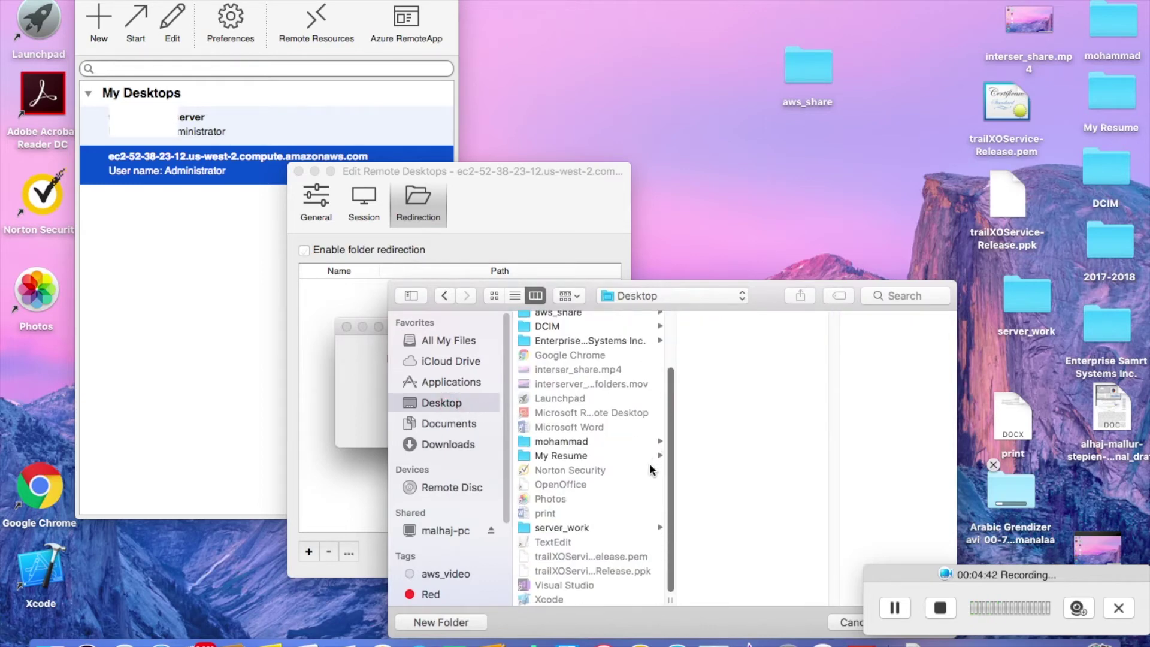
scroll(661, 425, "up", 3)
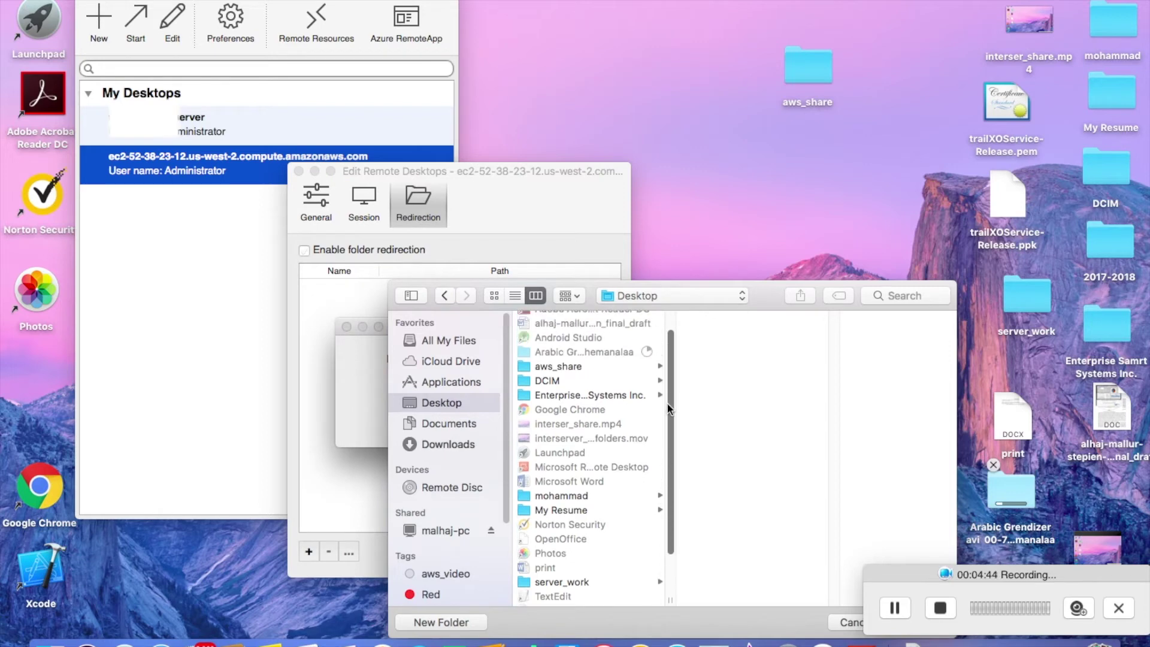
double_click(574, 366)
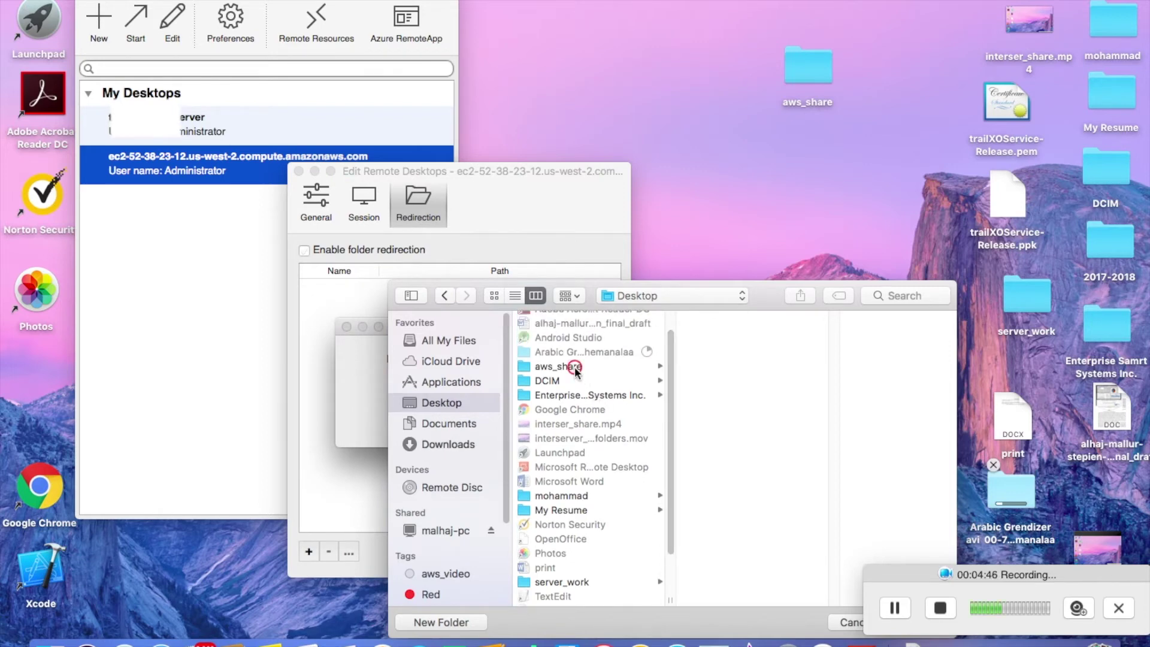
left_click(520, 416)
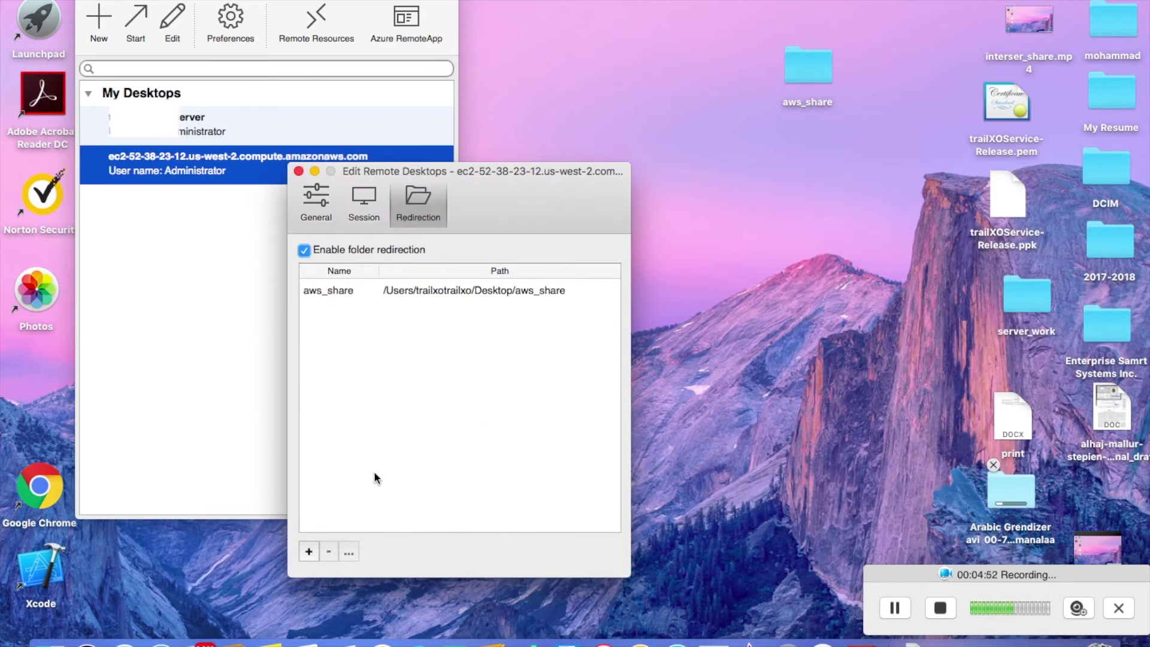
left_click(298, 171)
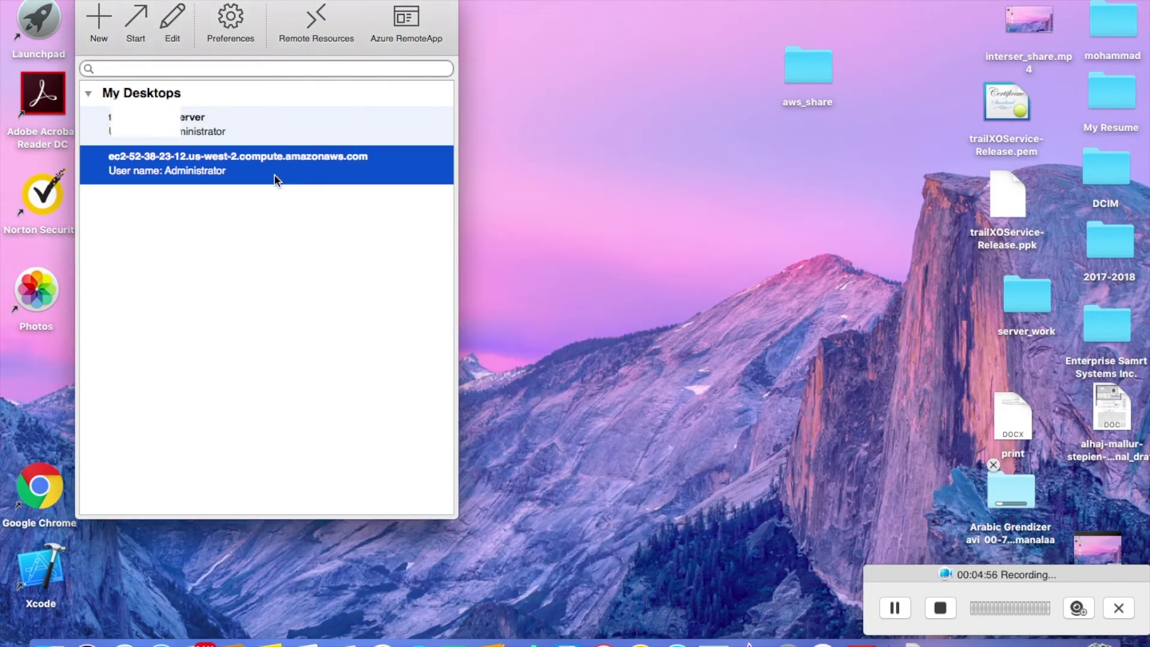
Connect to the EC2 instance, allow drive and clipboard access, accept the unverified certificate, and sign in with the account password
double_click(233, 175)
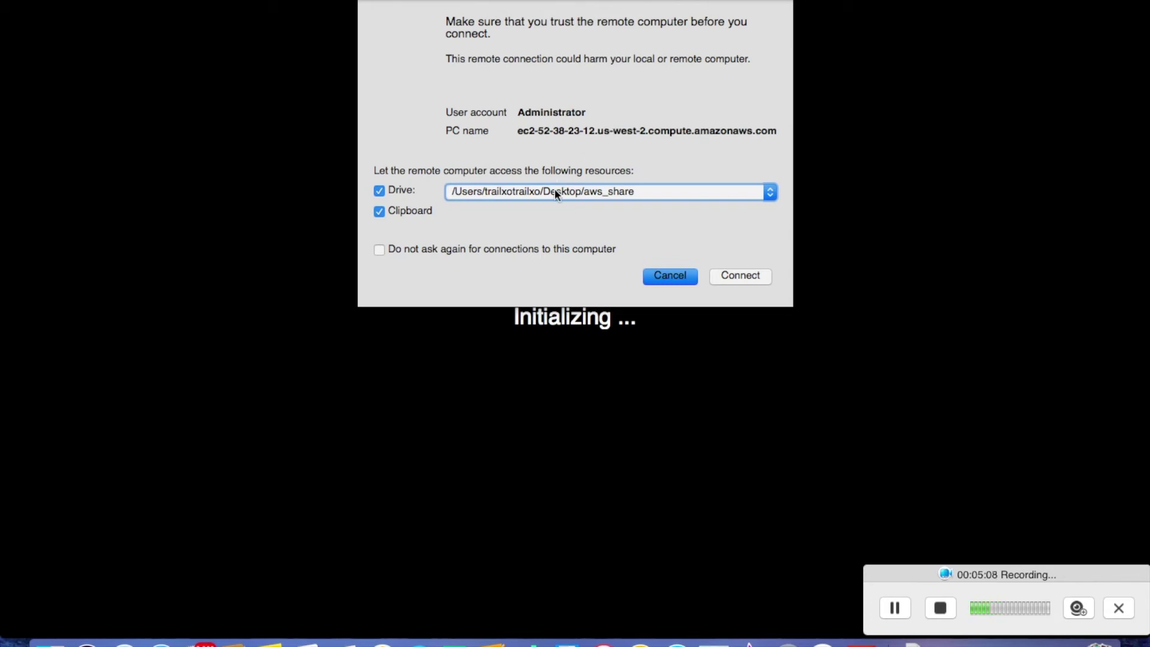
left_click(734, 279)
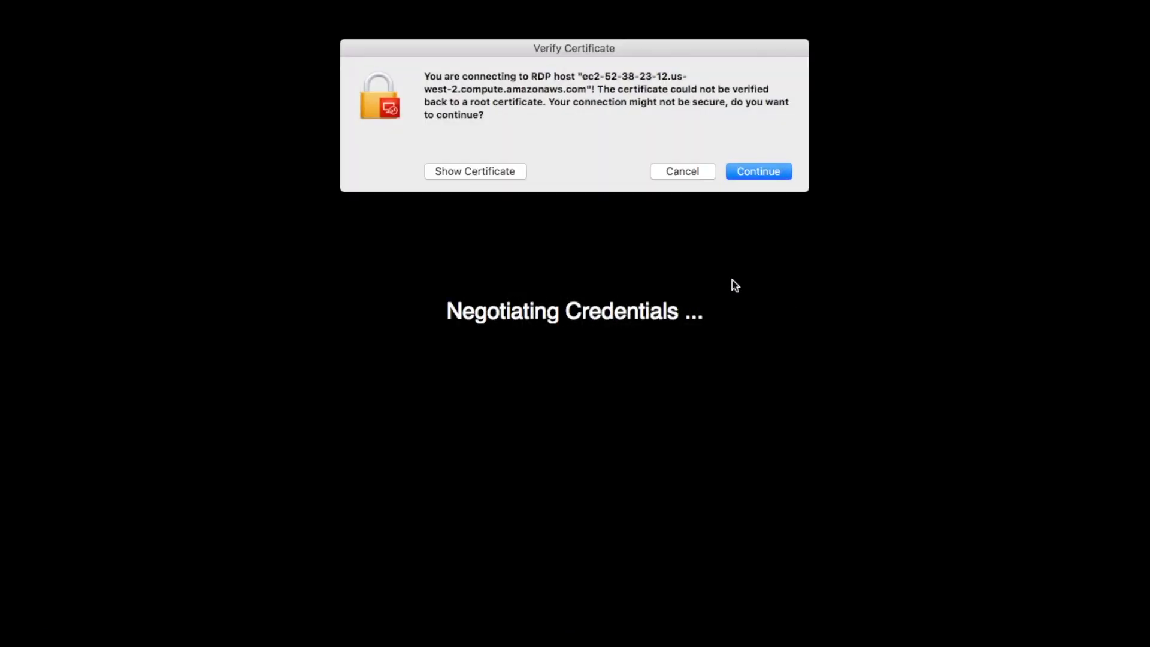
left_click(752, 178)
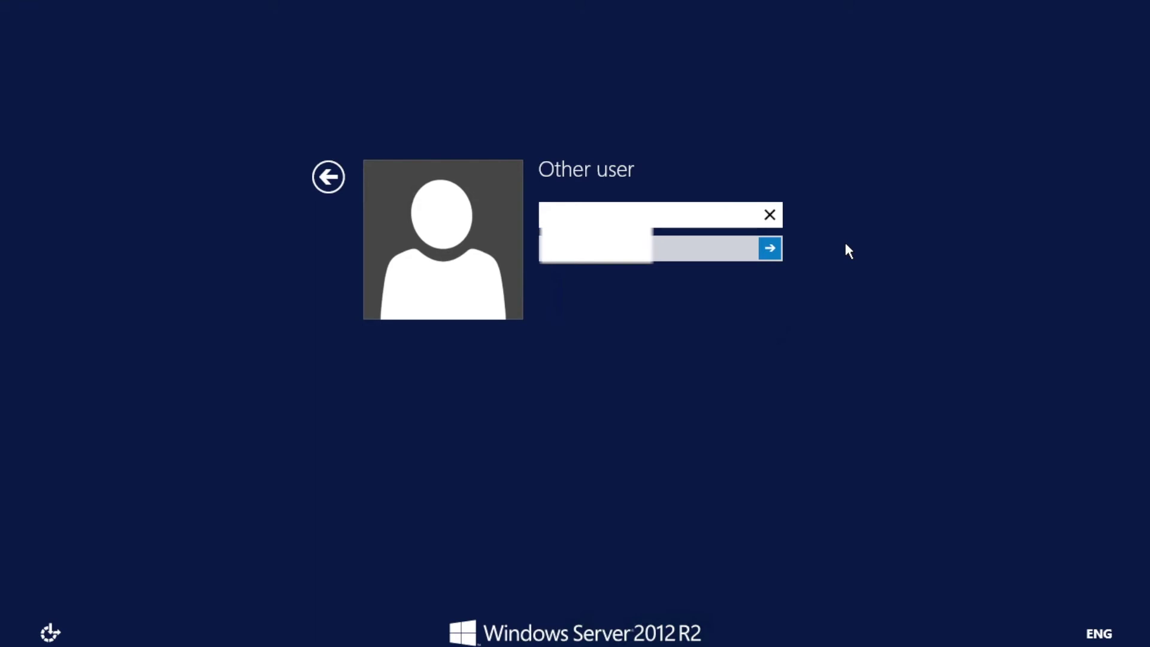
key("Tab")
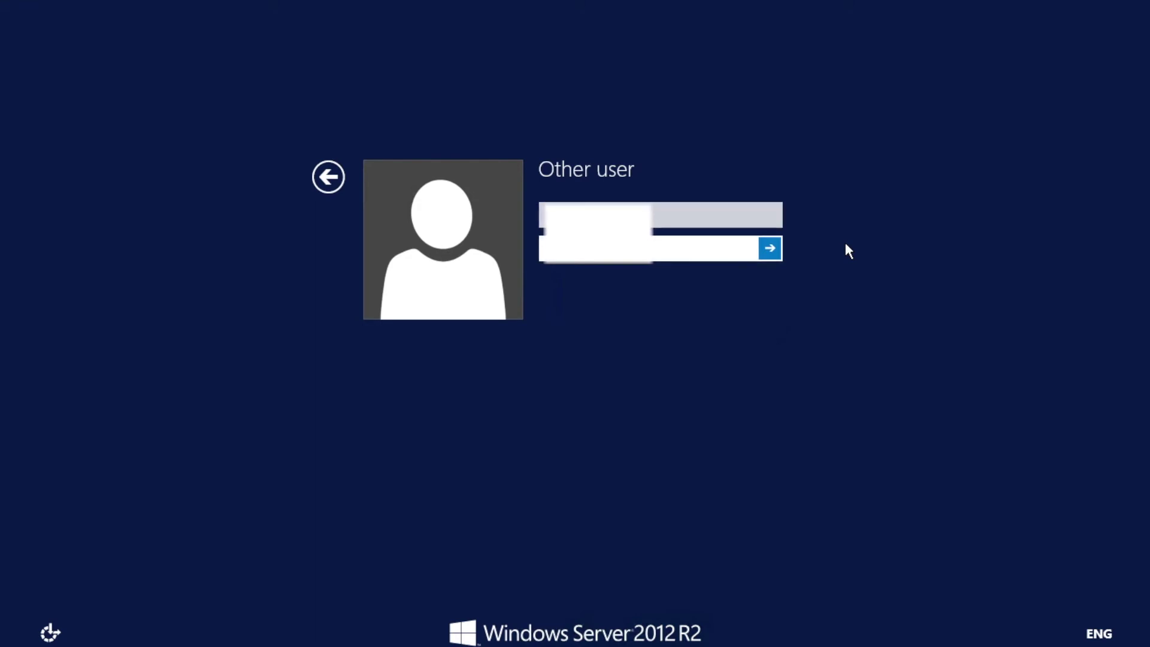
type("*")
left_click(776, 248)
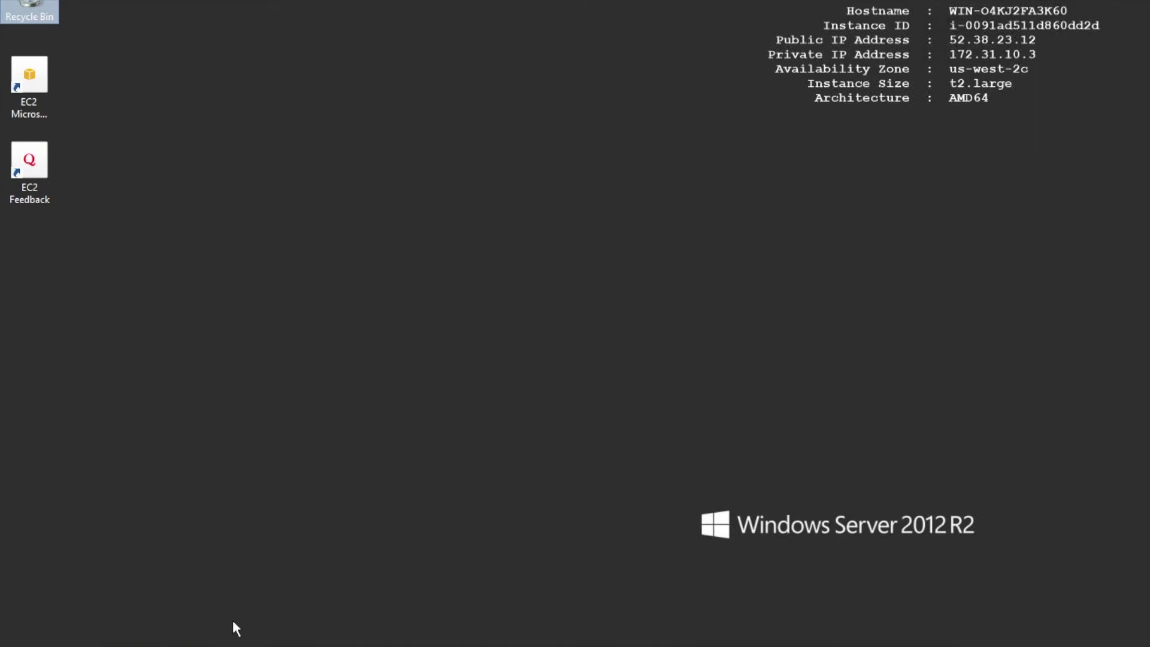
Open the redirected aws_share drive in File Explorer and create a new text document with the default name on the remote desktop
key("super+e")
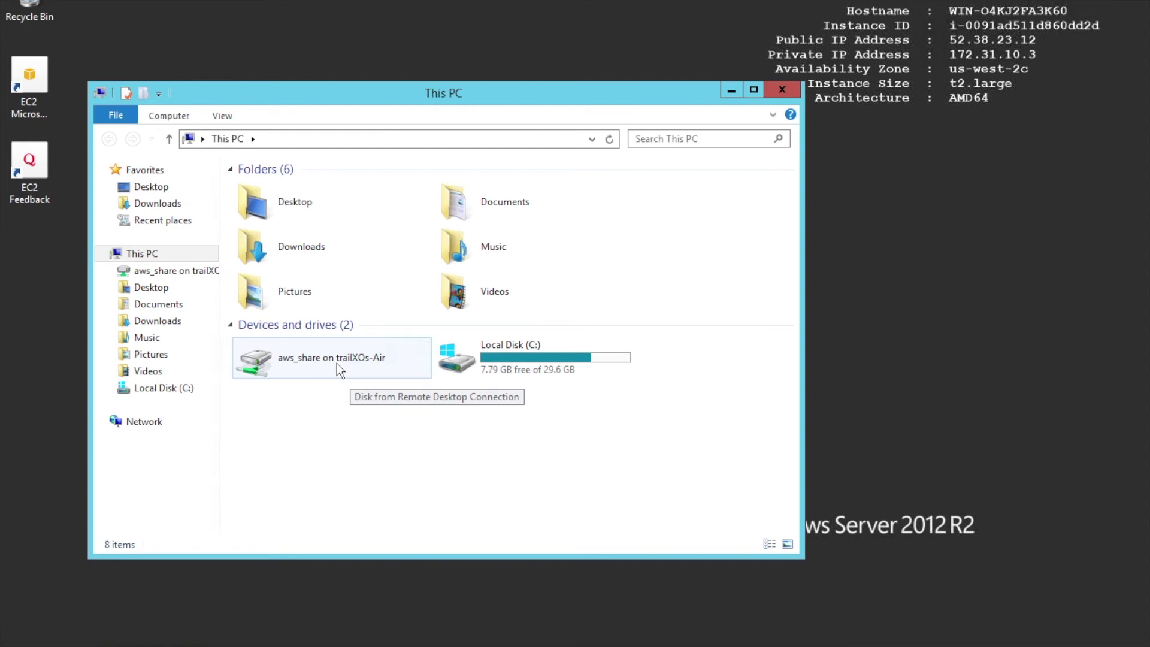
double_click(337, 363)
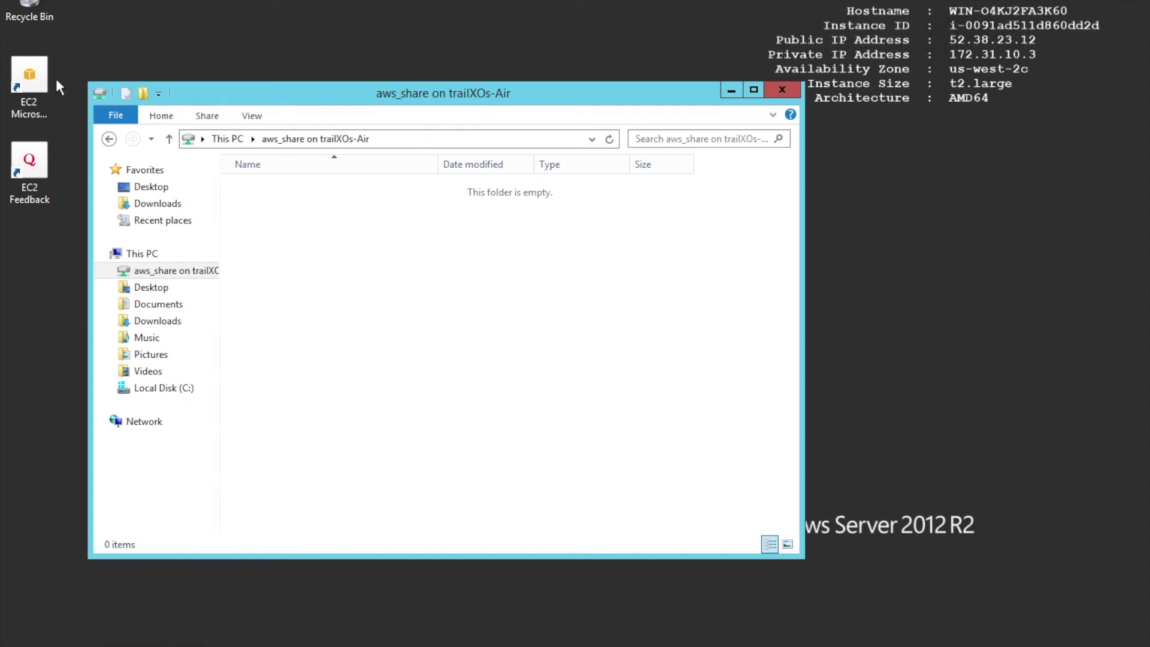
right_click(61, 590)
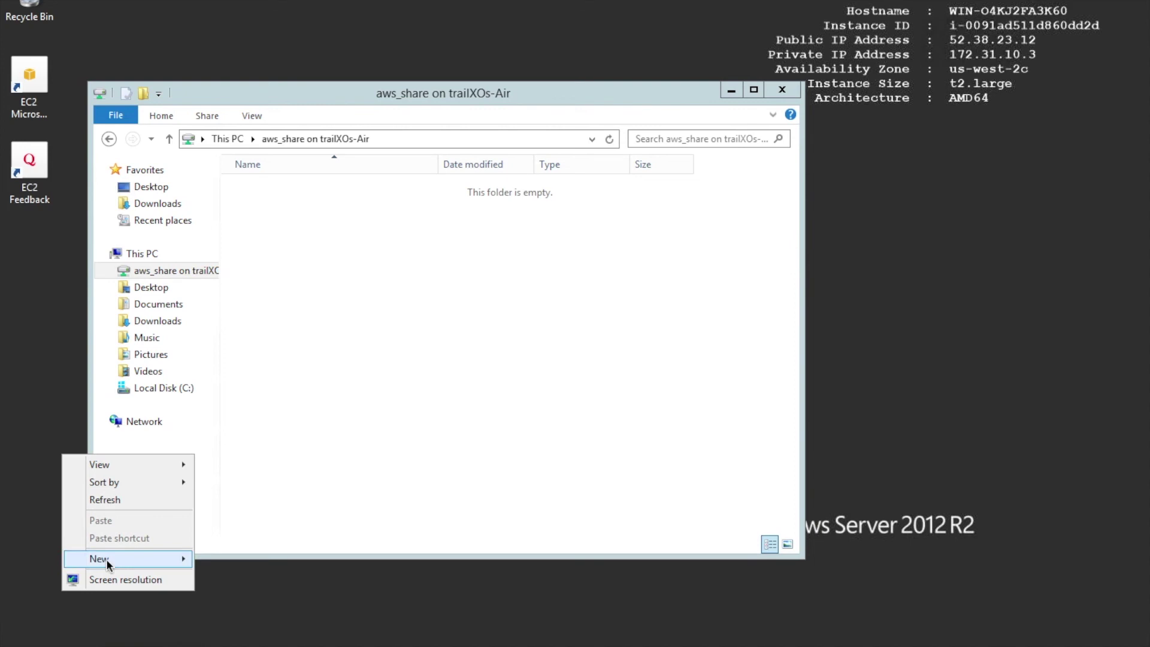
mouse_move(106, 559)
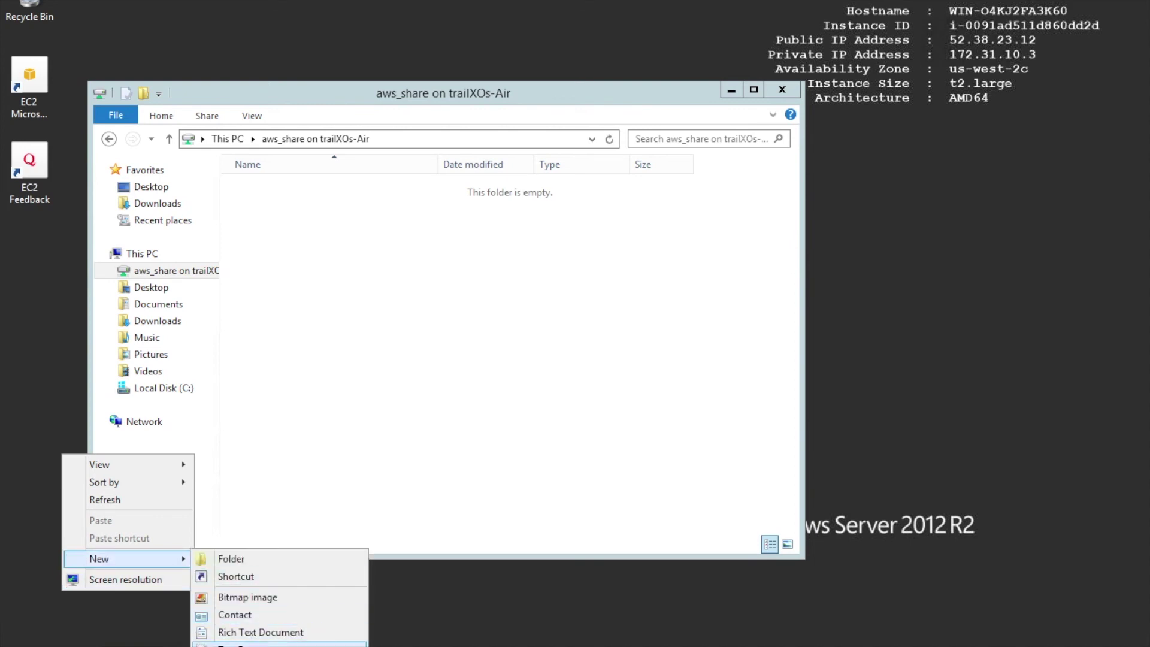
left_click(257, 644)
key("Return")
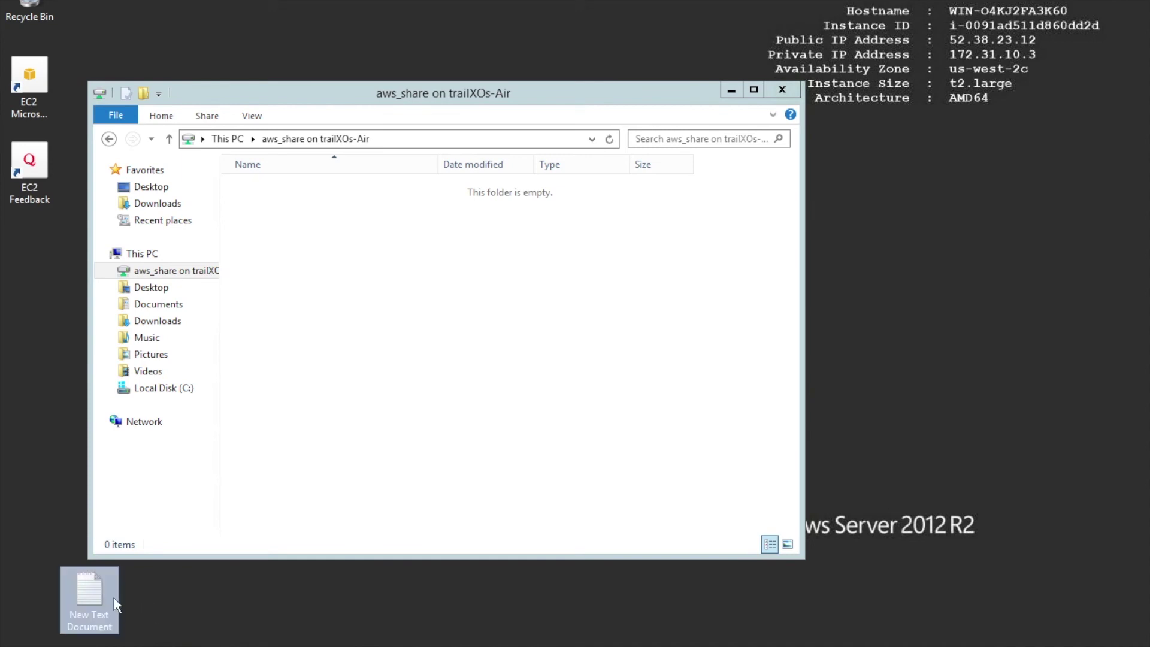
Try to copy the New Text Document into the aws_share drive and return to the Mac desktop
left_click_drag(90, 593, 313, 210)
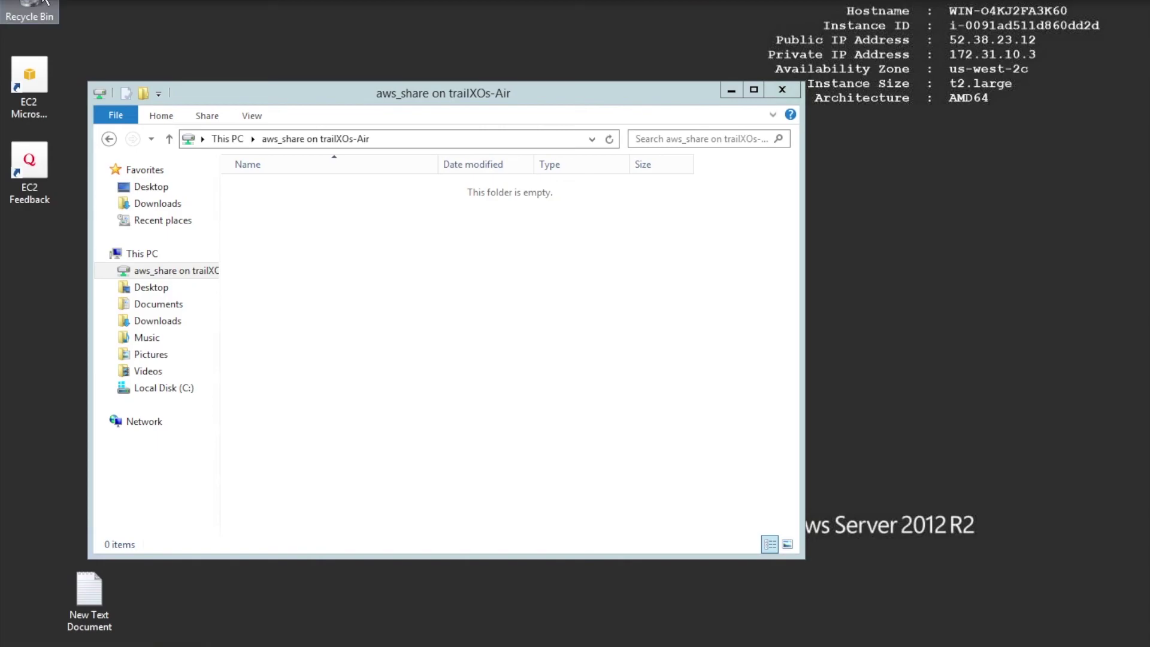
key("super+m")
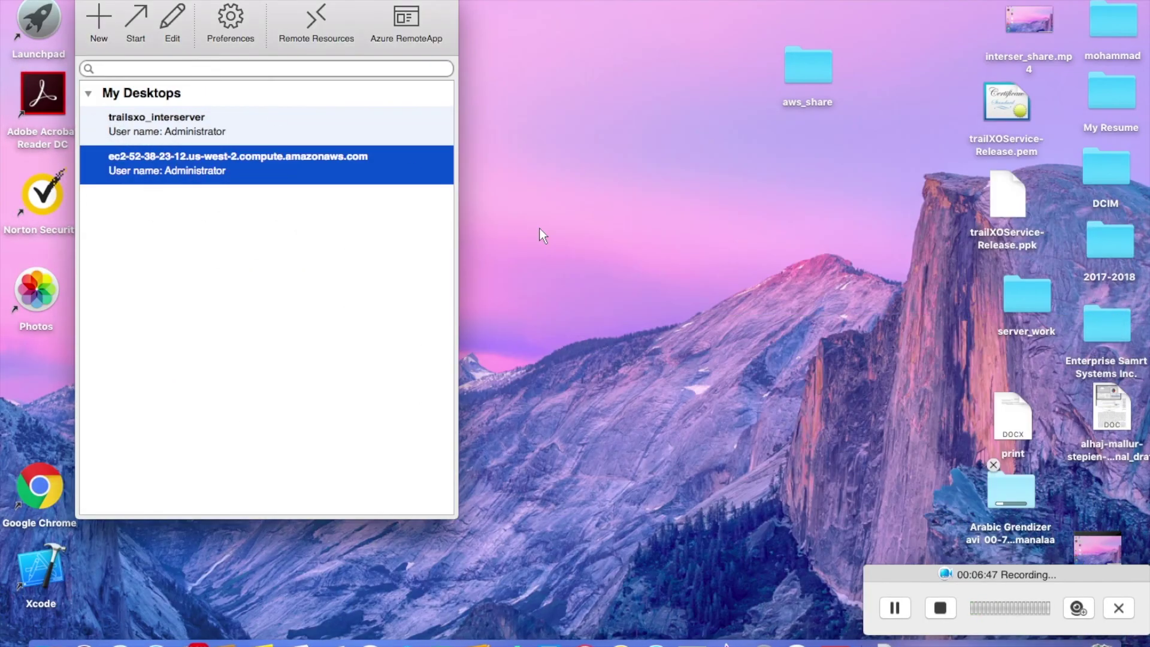
Move the print document from the Mac desktop into the aws_share folder and minimize the folder window
double_click(789, 77)
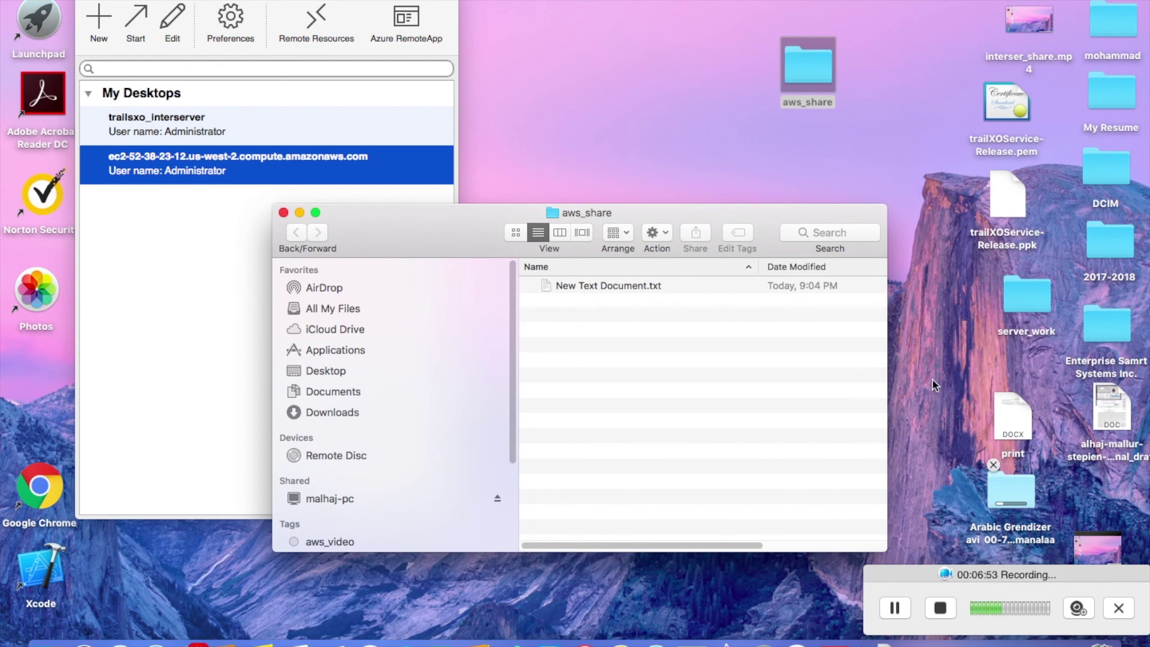
left_click_drag(1007, 411, 652, 342)
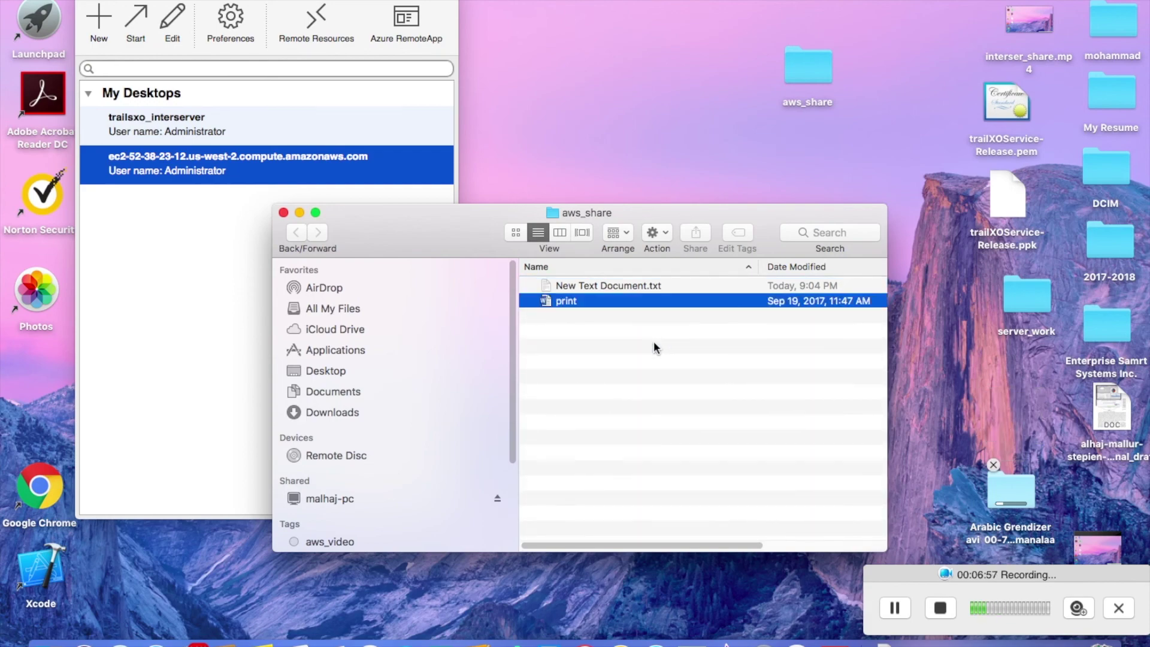
left_click(299, 212)
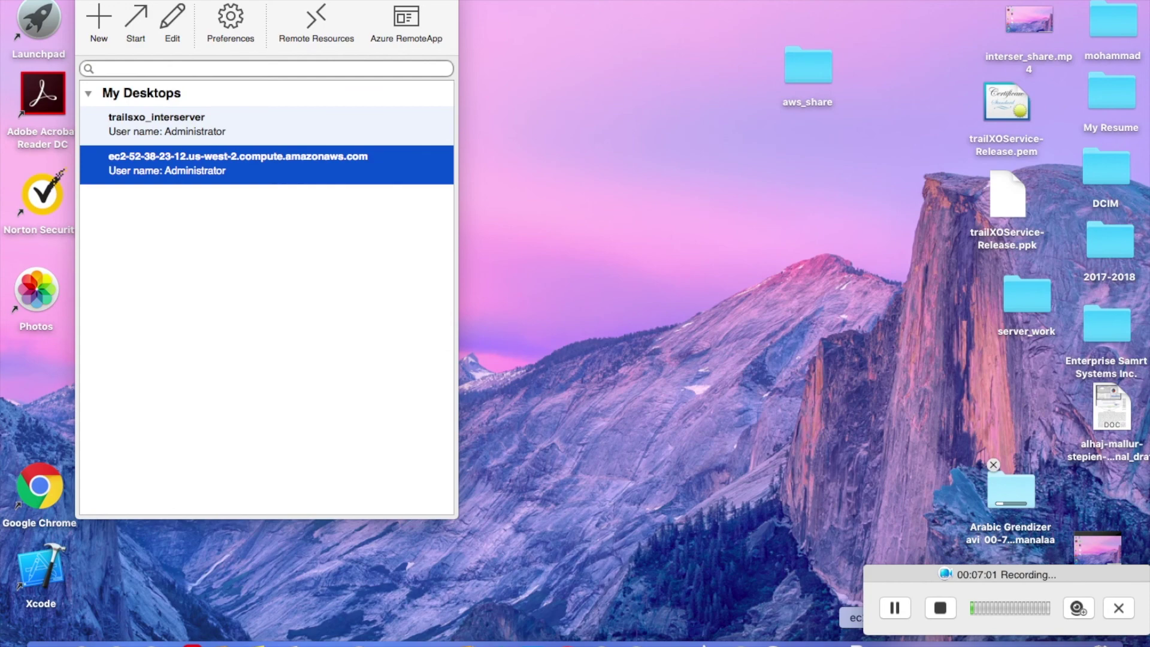
Return to the remote desktop session, reopen the redirected aws_share drive from This PC, and select the print file
left_click(1071, 642)
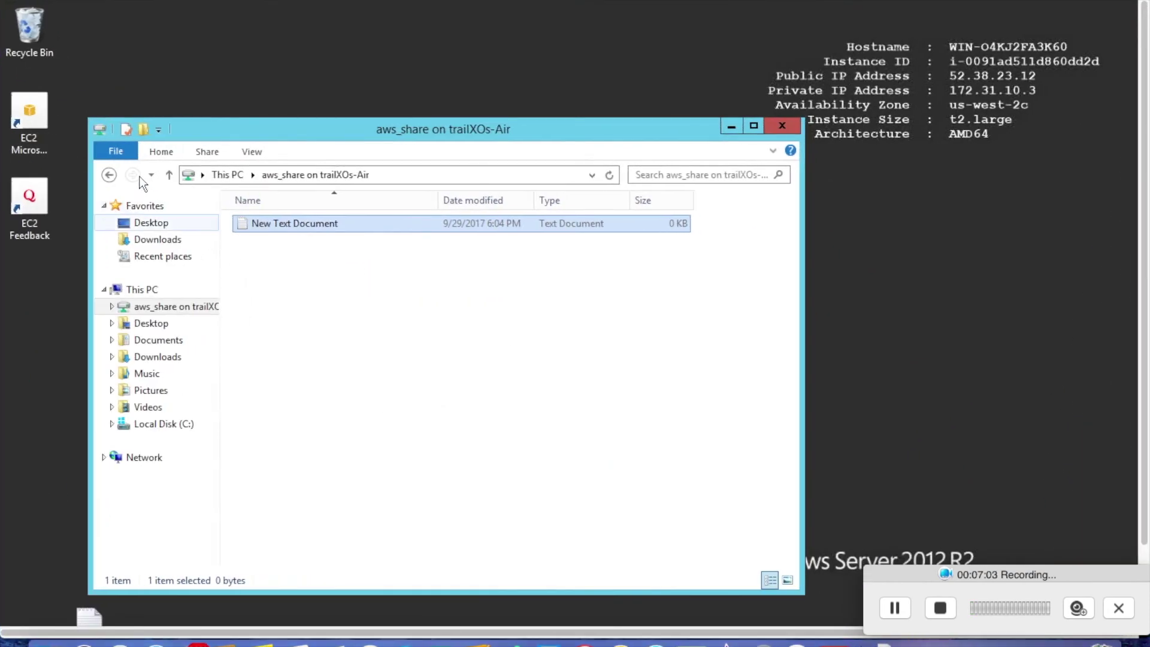
left_click(170, 175)
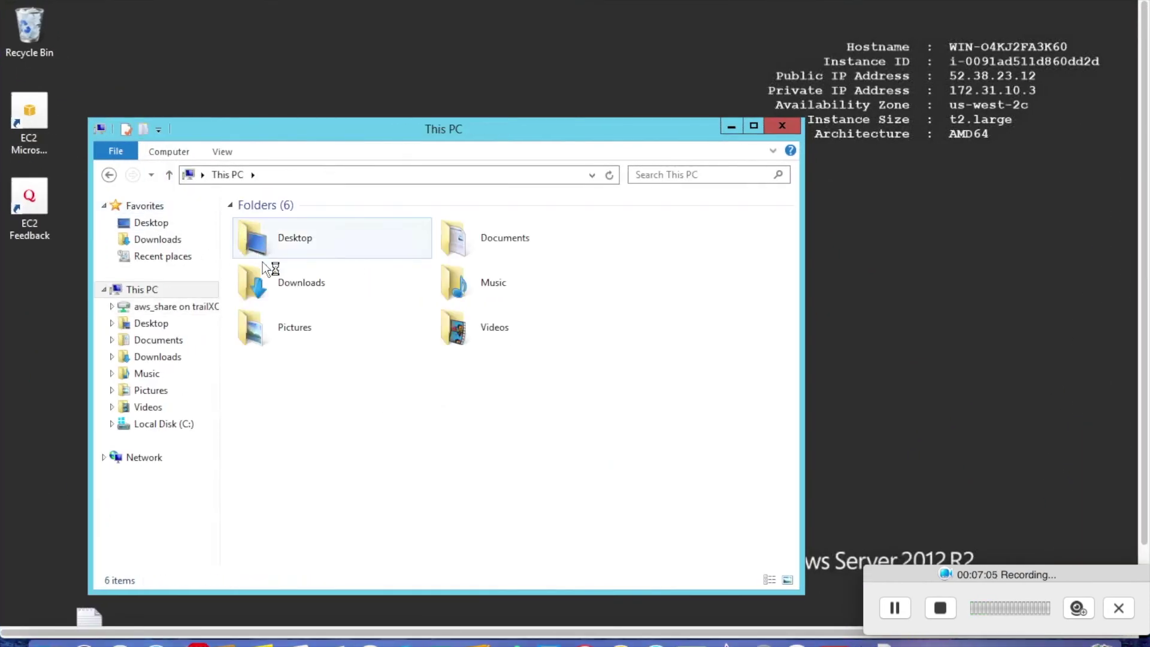
left_click(365, 393)
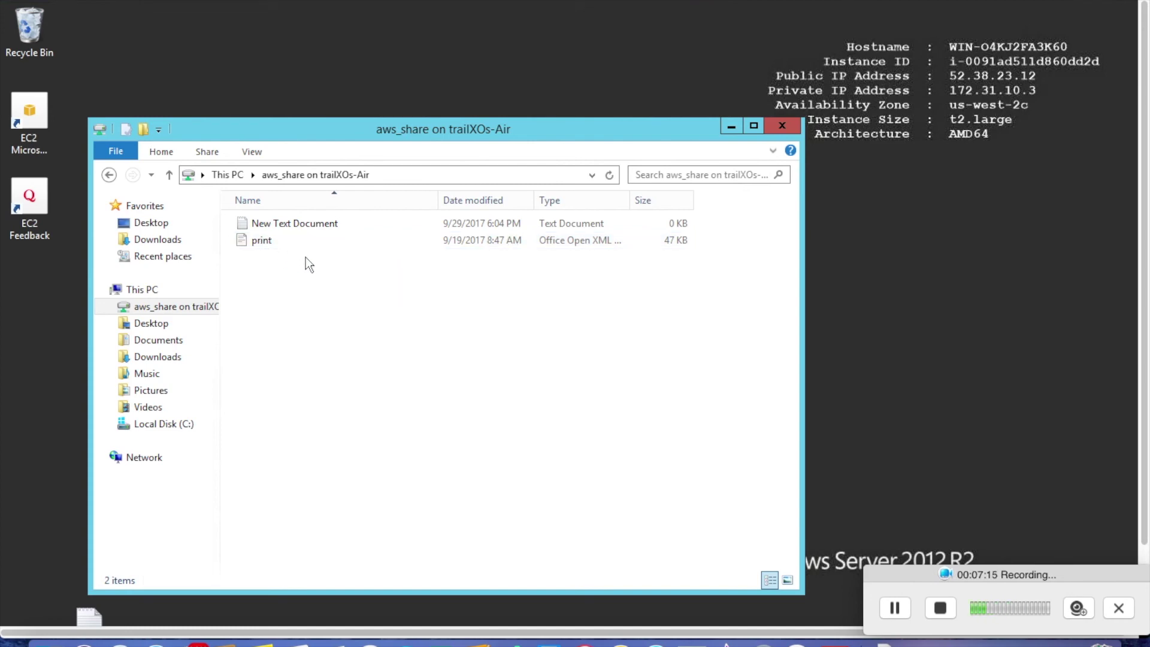
left_click(259, 241)
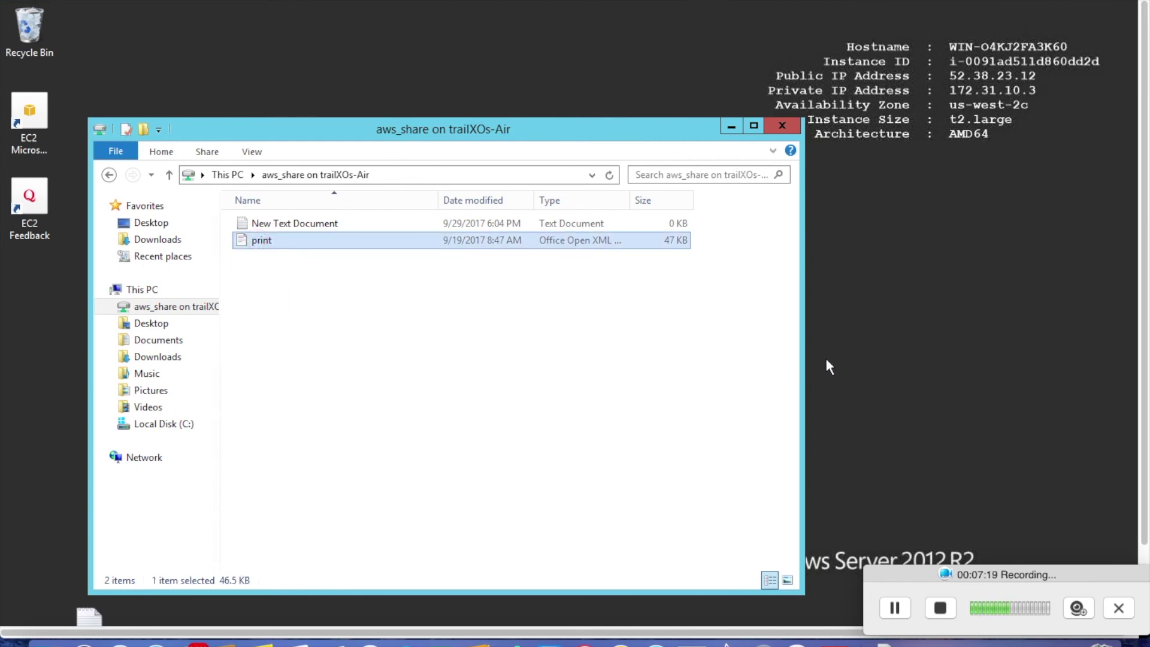